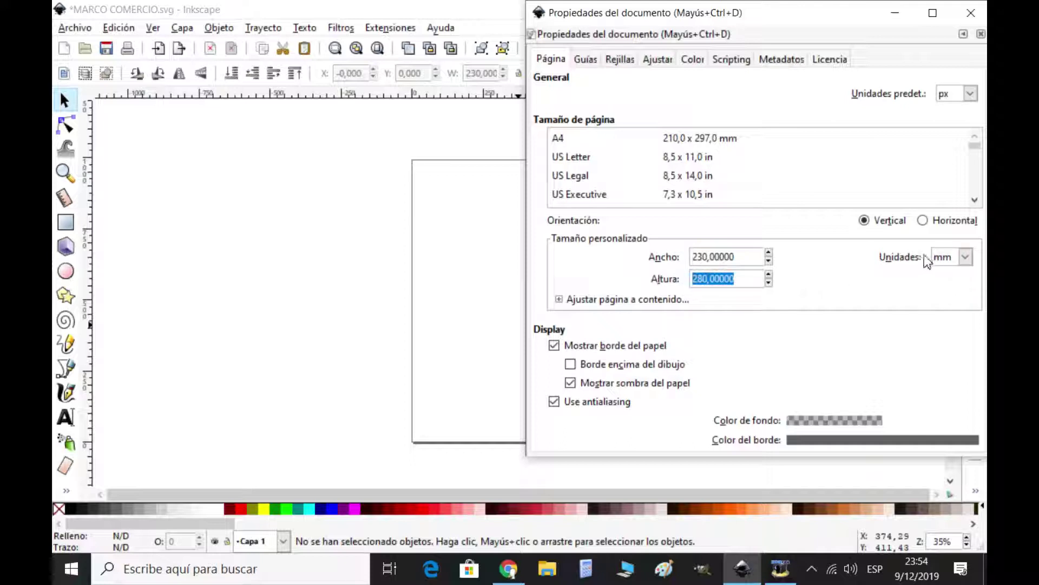
Step: Keep millimetres as the unit of the custom page size and close the document properties
click(954, 260)
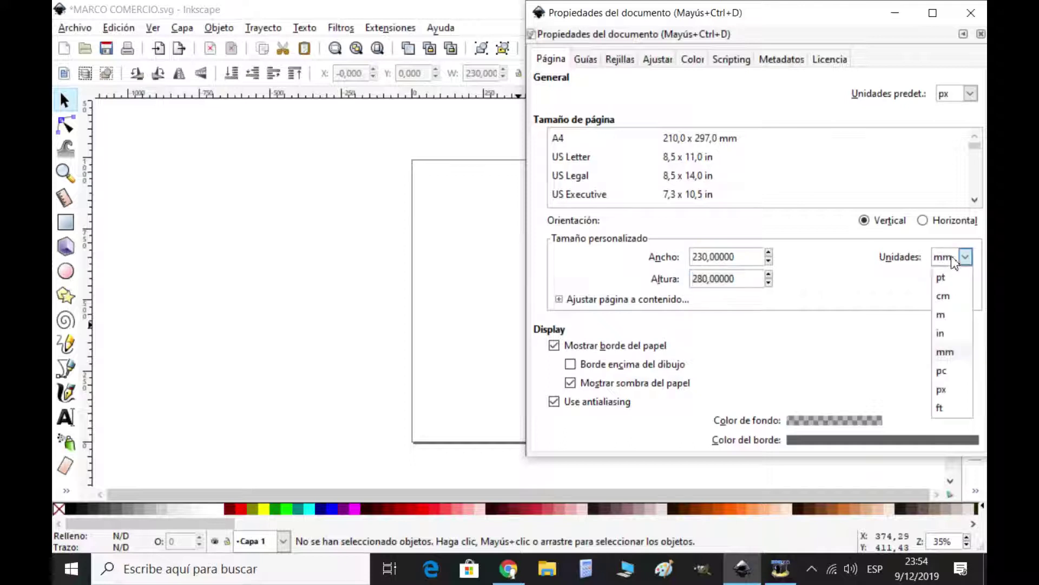
click(928, 256)
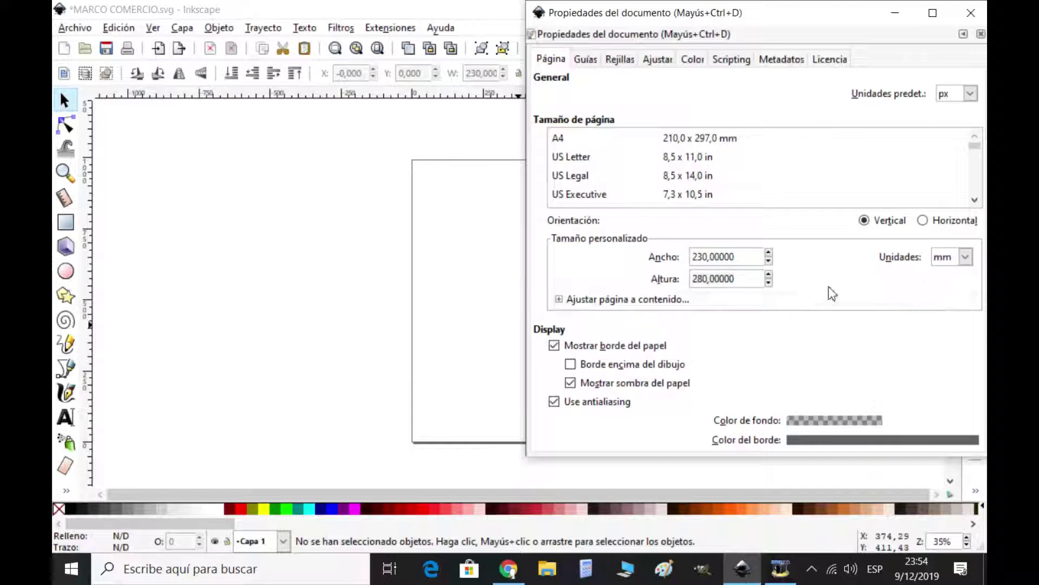
click(971, 13)
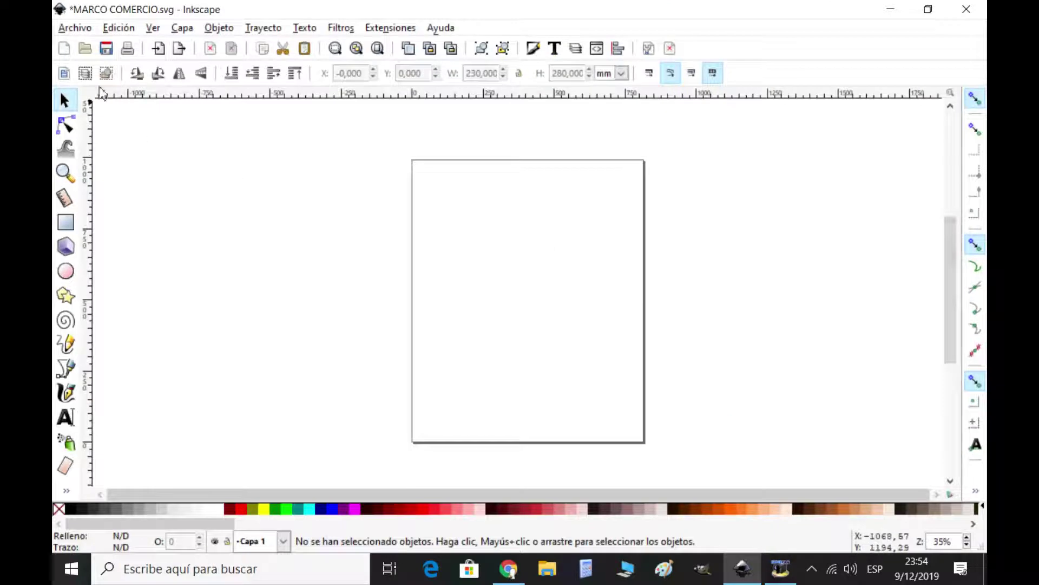
Step: Import the "marco vinilo" image from the desktop into the document as an embedded image
click(74, 27)
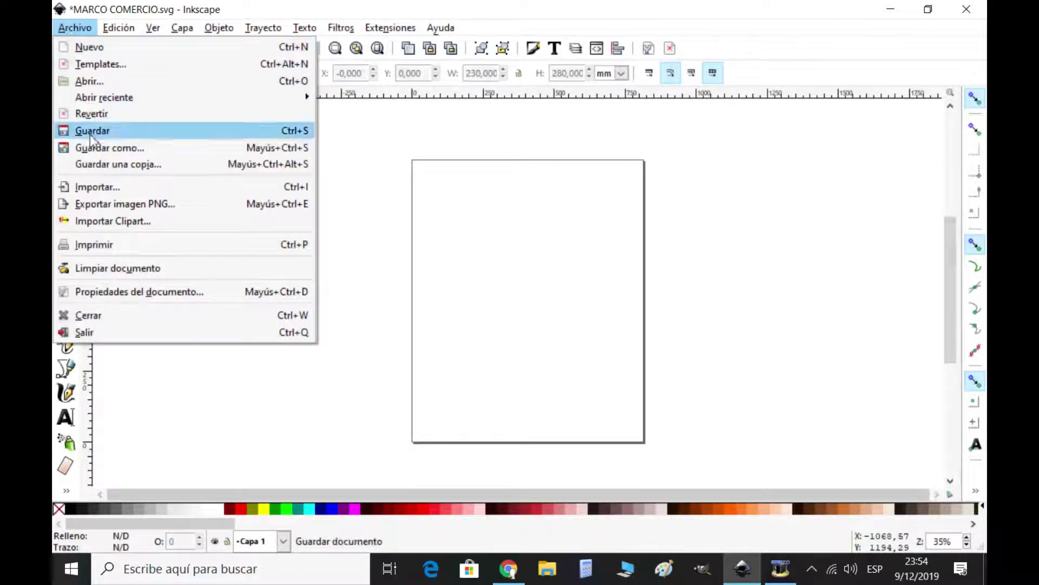
click(96, 190)
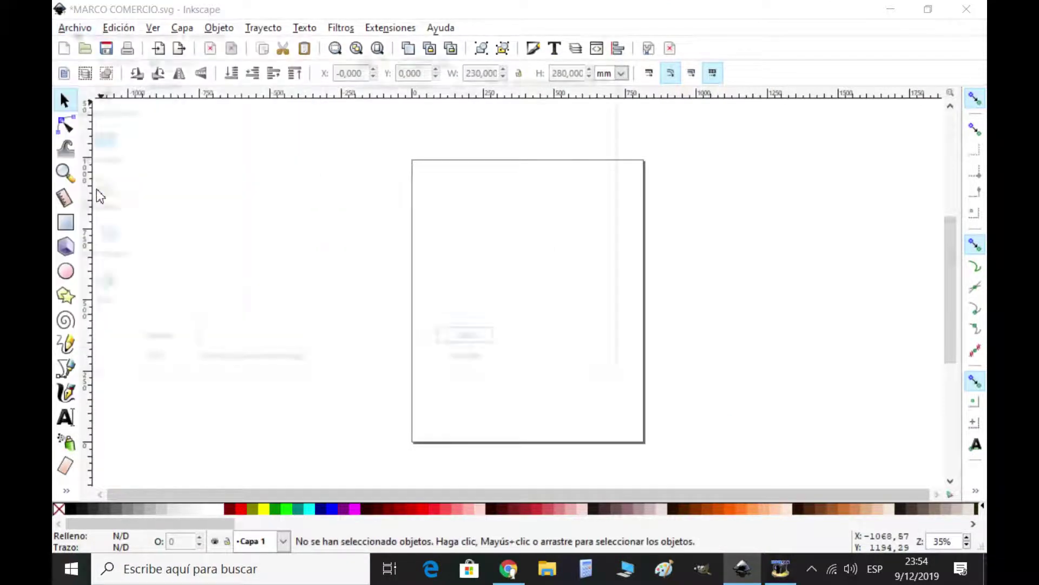
scroll(247, 265, down, 1)
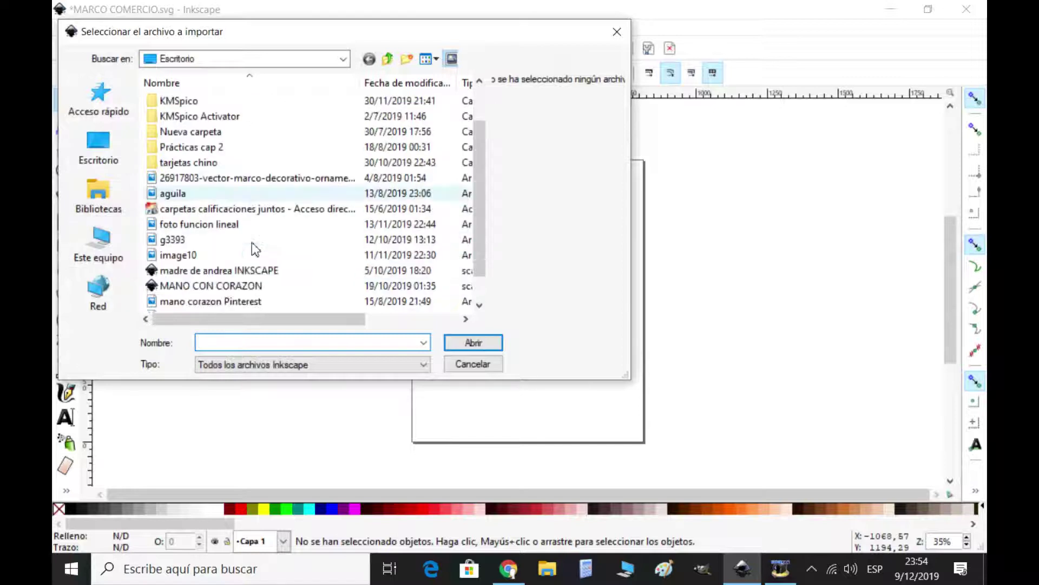
scroll(247, 279, down, 1)
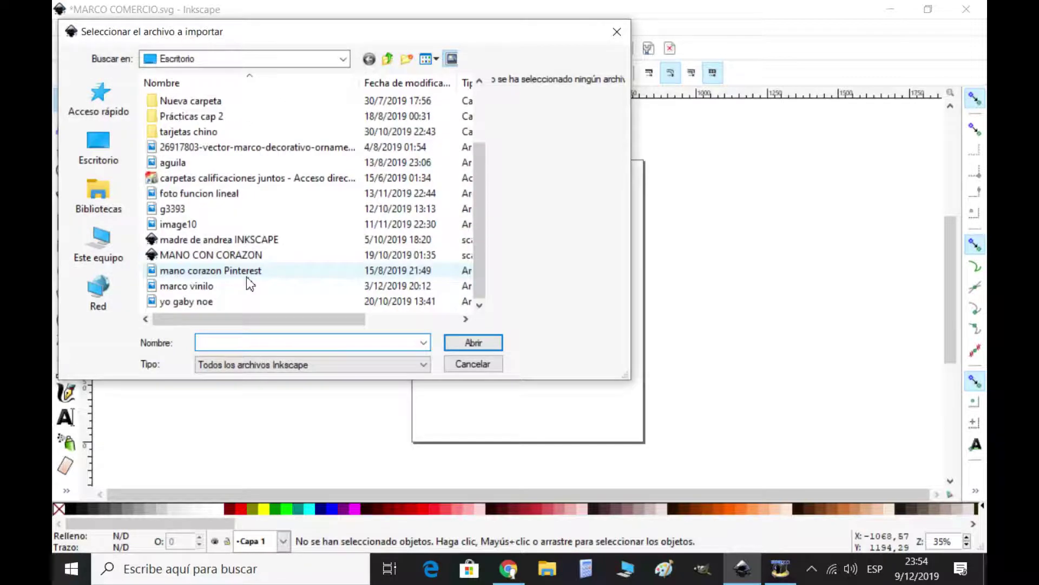
click(187, 286)
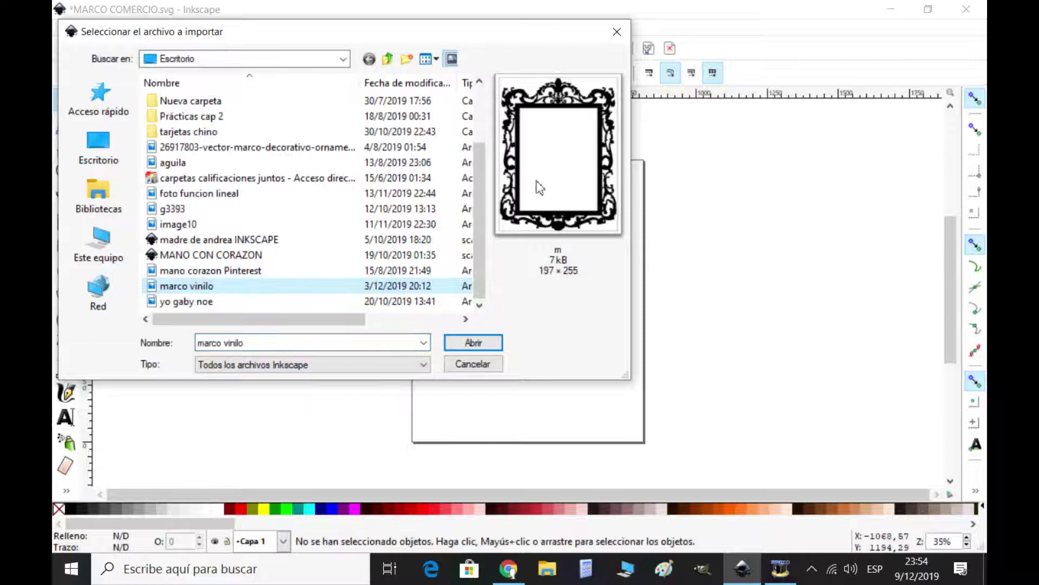
click(470, 344)
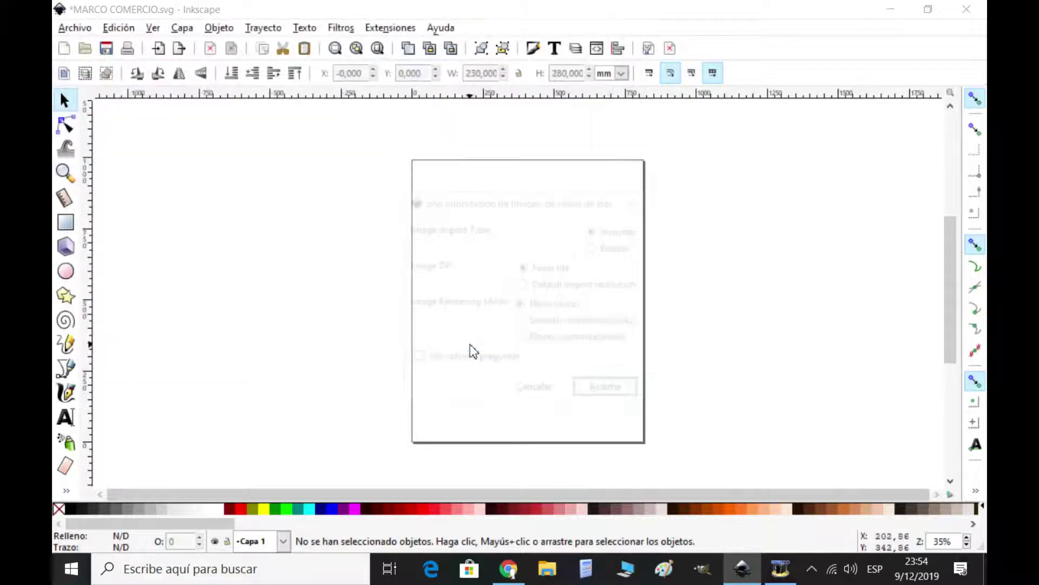
click(612, 396)
drag(613, 389, 481, 310)
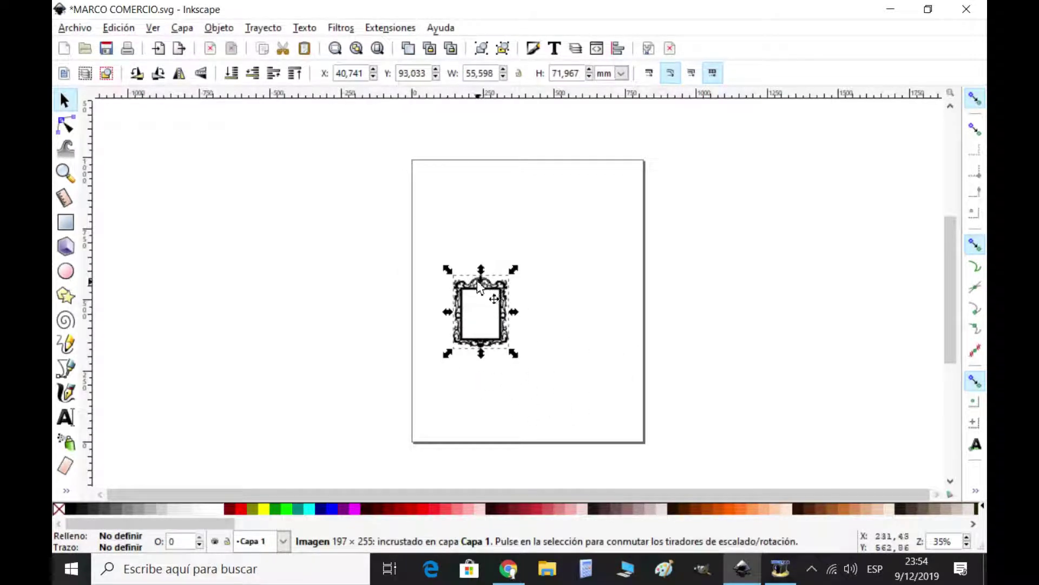
Step: Check the custom page width and height in the document properties
click(75, 27)
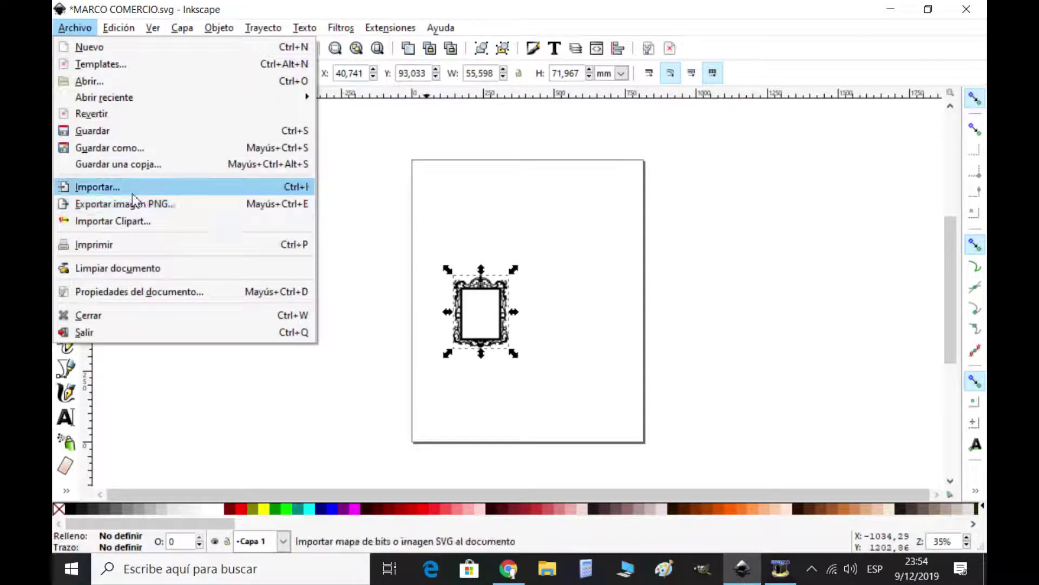
click(137, 293)
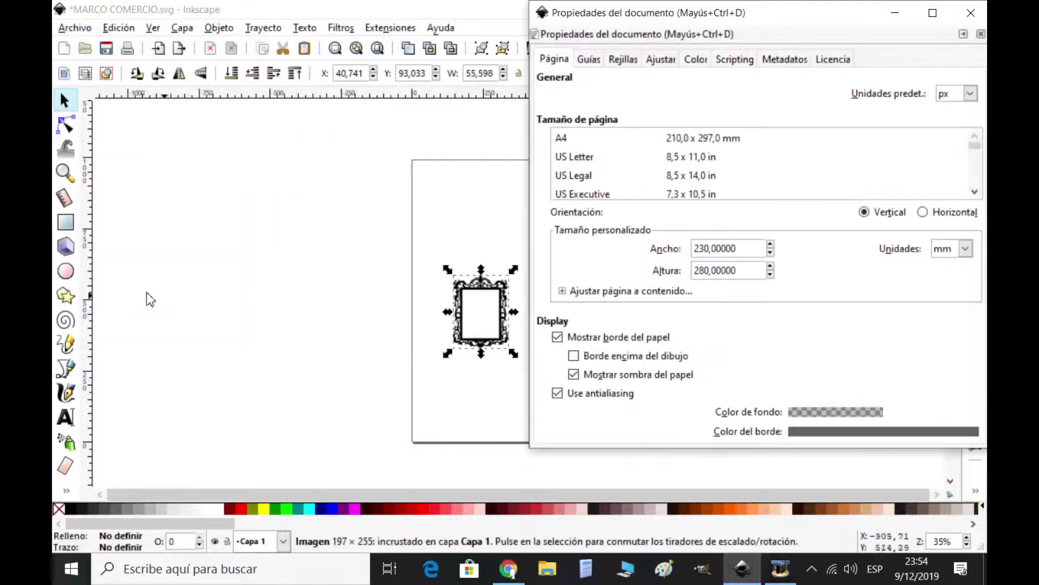
click(971, 13)
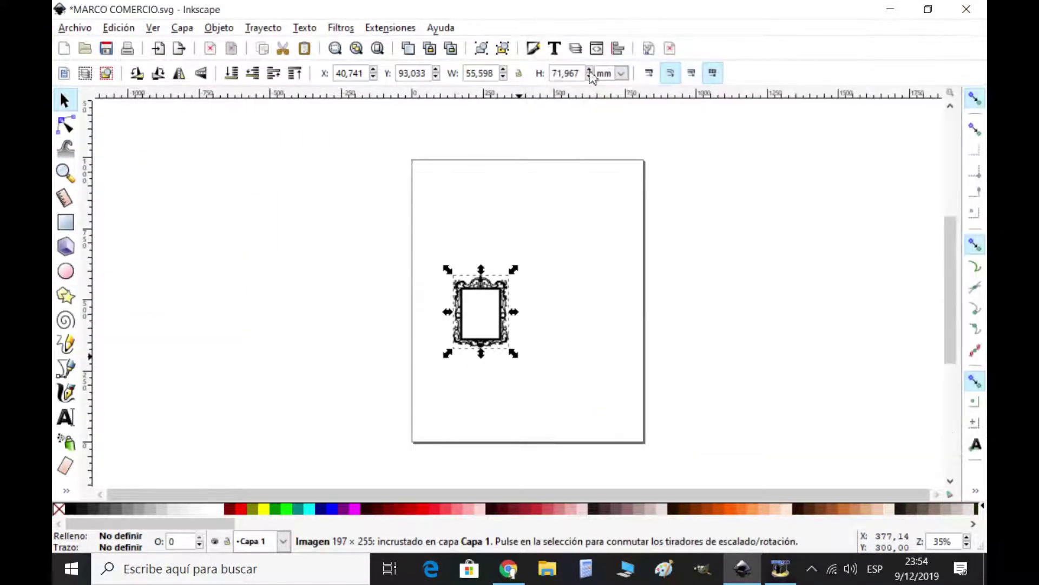
Step: Resize the imported frame image to 230 mm wide and 280 mm high
double_click(479, 75)
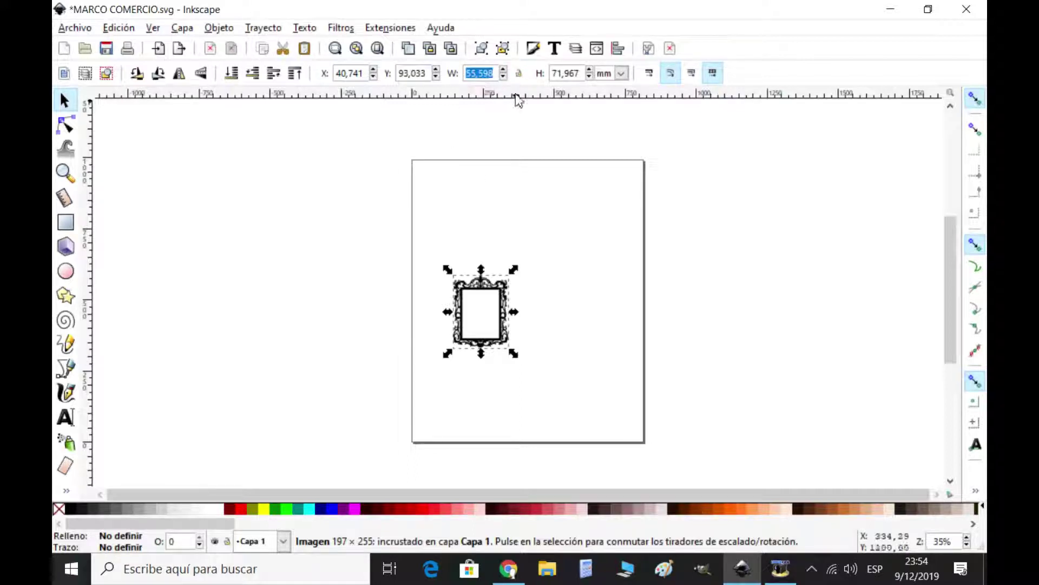
text(230)
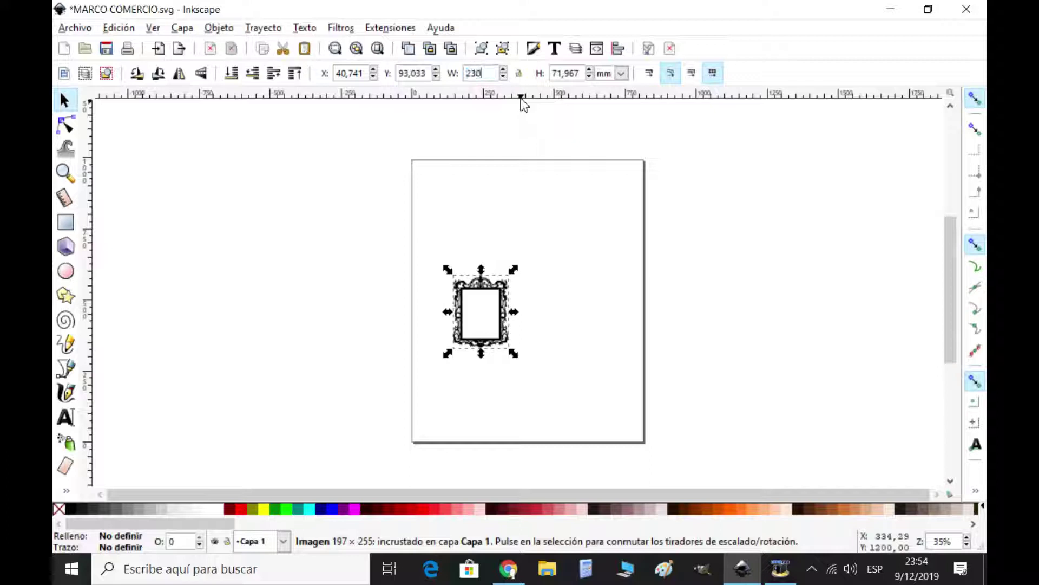
key(Return)
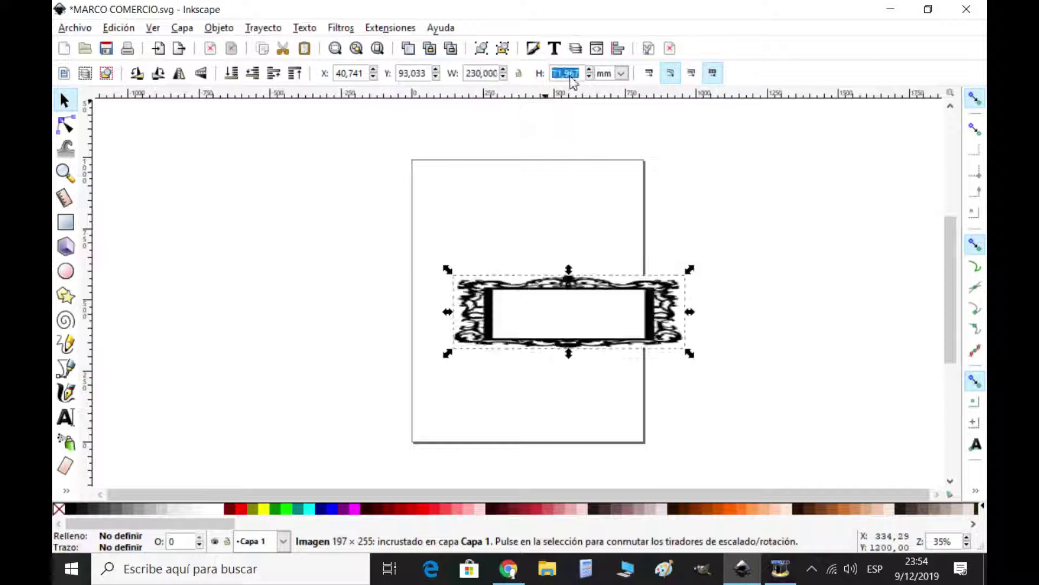
text(2)
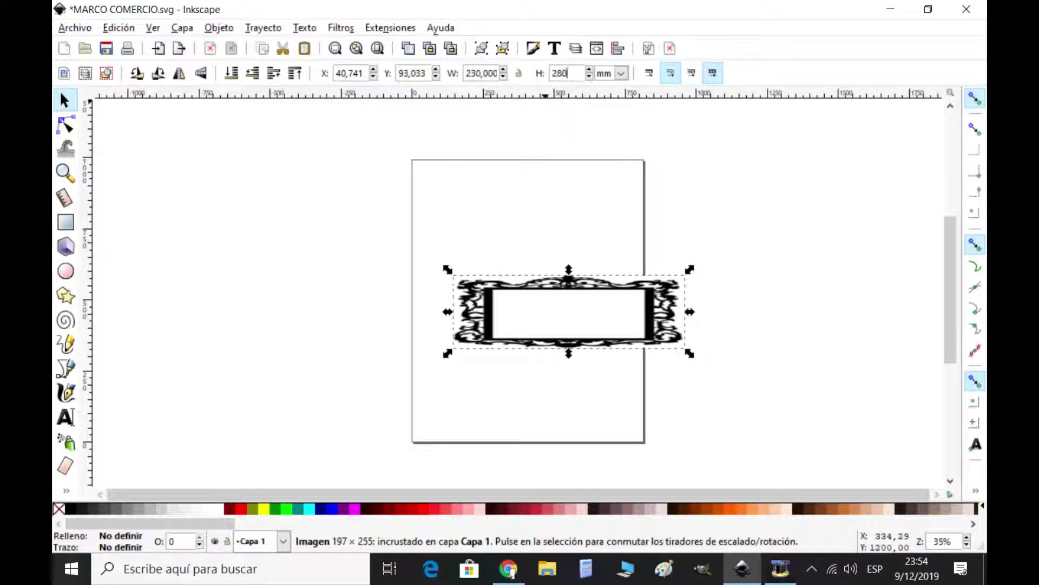
text(80)
key(Return)
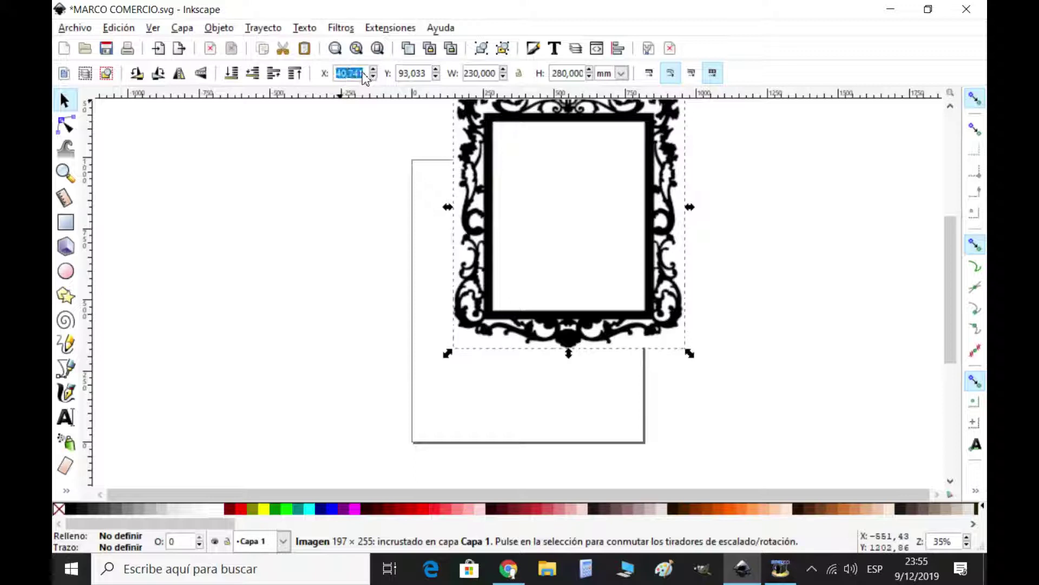
Step: Position the frame image at X 0 and Y 0 on the page and deselect it
text(0)
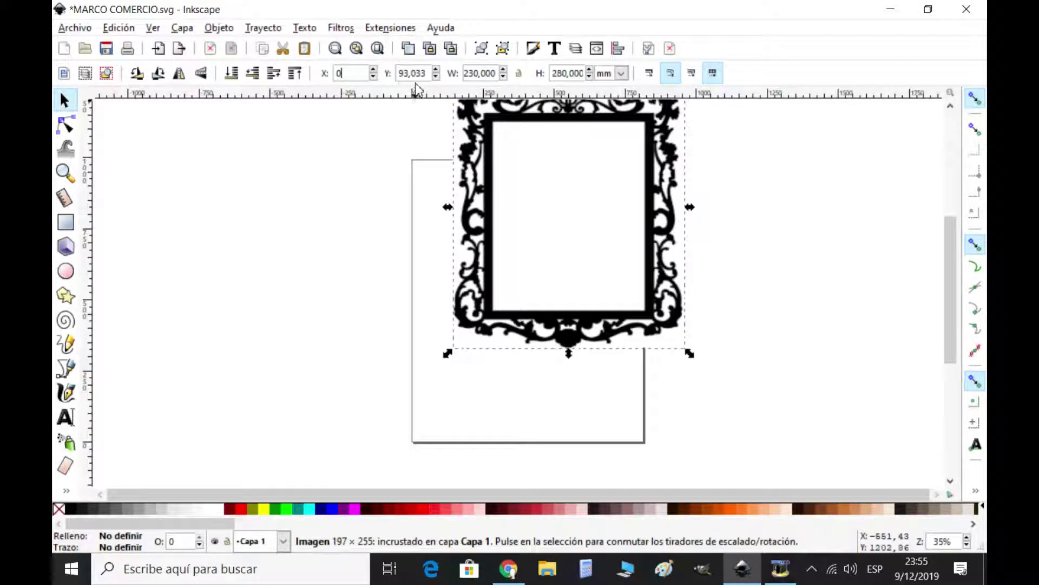
key(Return)
text(0)
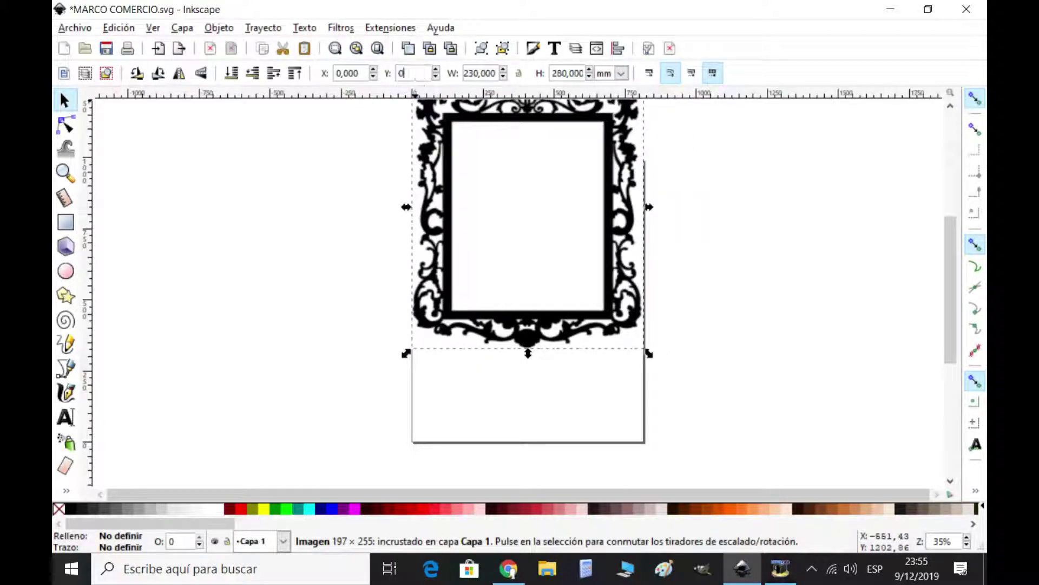
key(Return)
click(302, 257)
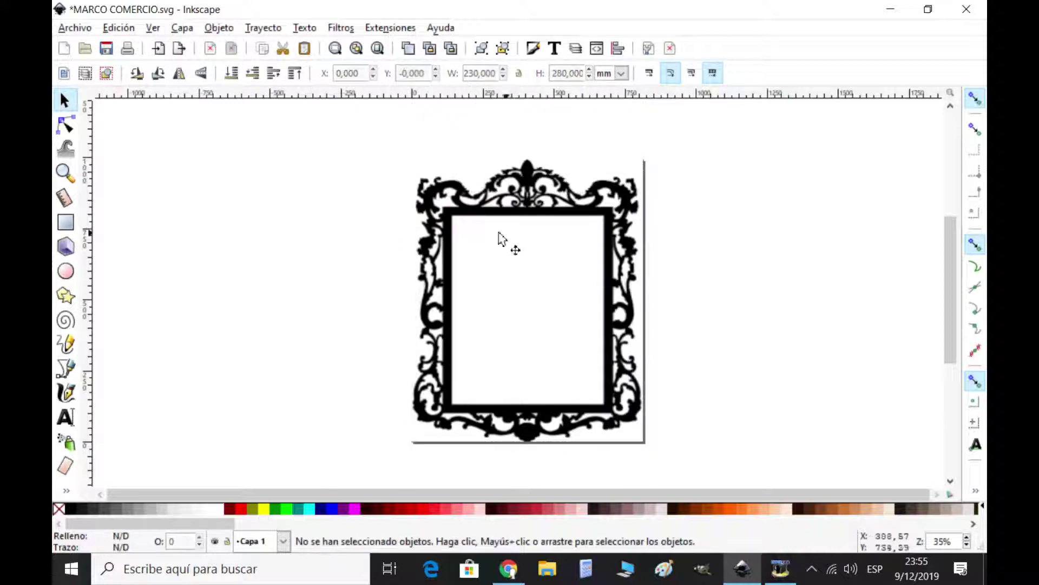
Step: Trace the frame bitmap into a path using brightness cutoff with a 0,450 threshold and live preview
click(533, 207)
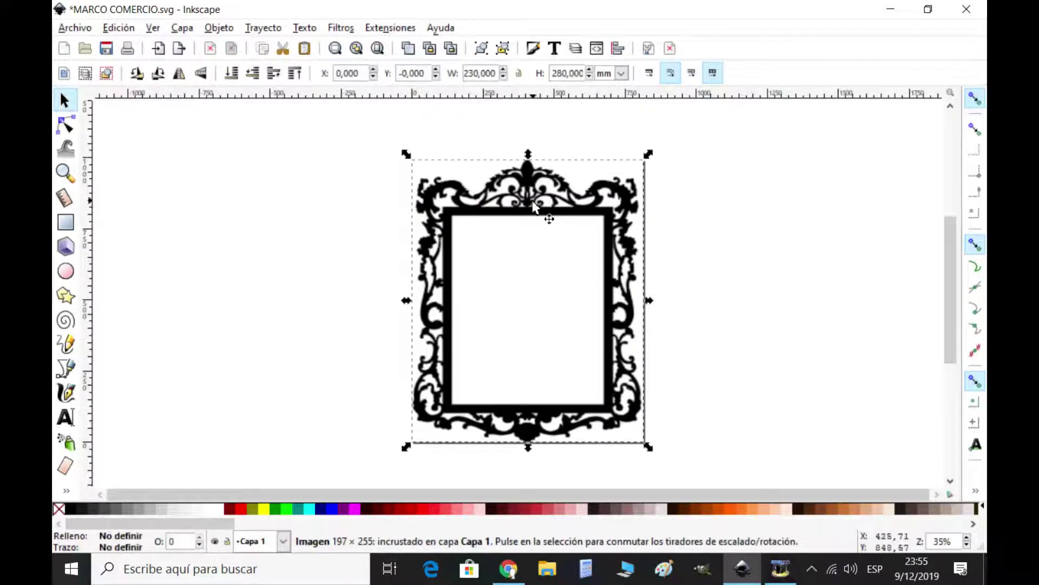
click(271, 30)
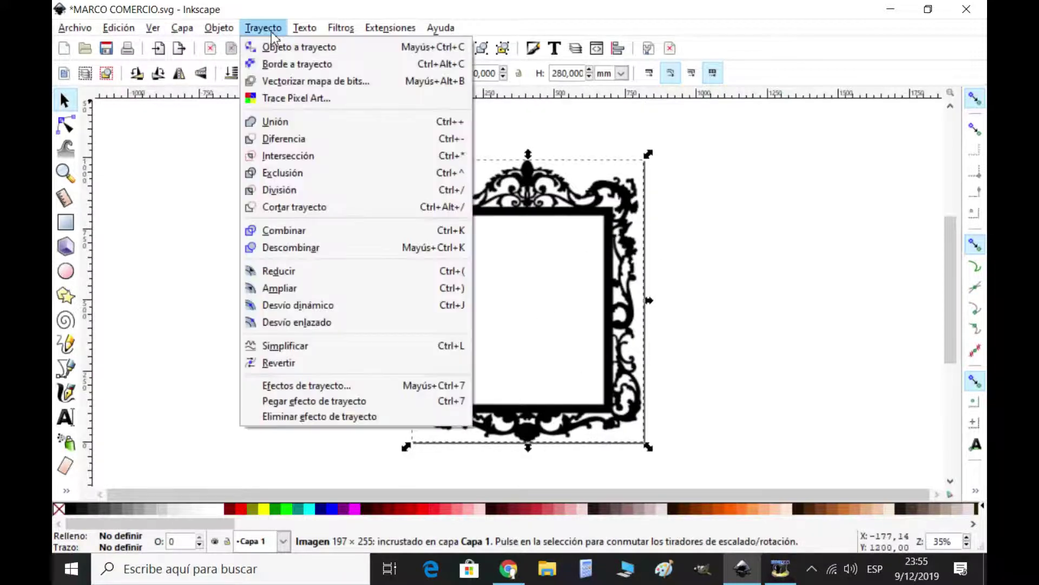
click(290, 82)
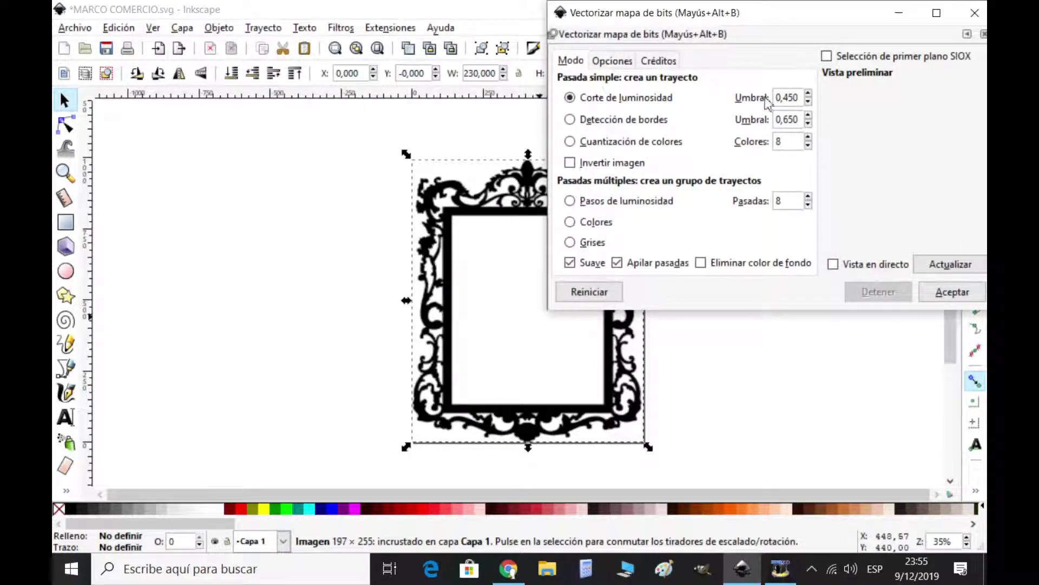
click(834, 265)
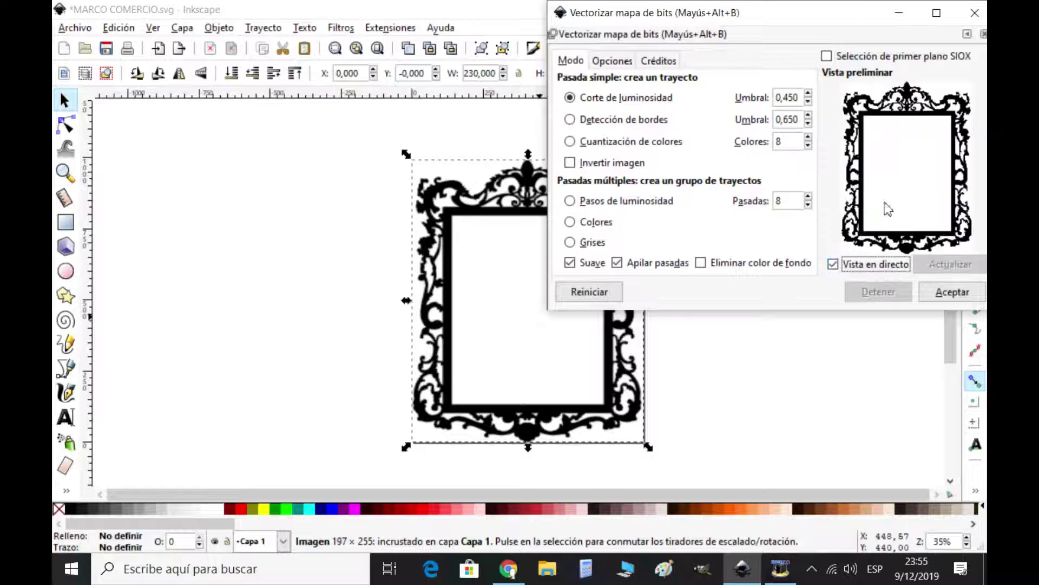
click(952, 298)
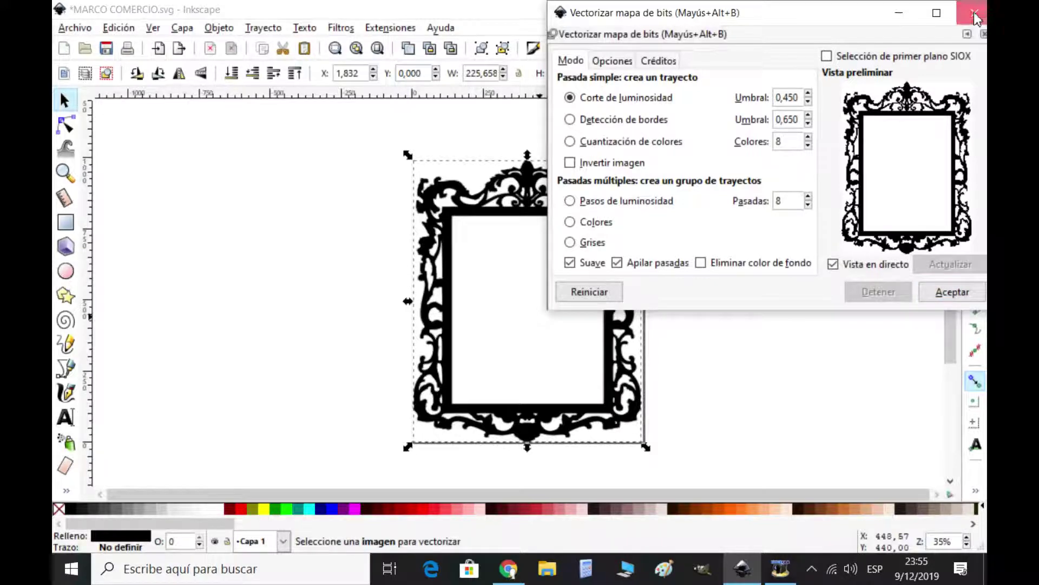
click(975, 17)
Step: Move the traced frame off the page to its left and delete the original bitmap on the page
mouse_move(516, 188)
mouse_down()
mouse_move(196, 179)
mouse_move(219, 169)
mouse_up()
click(65, 125)
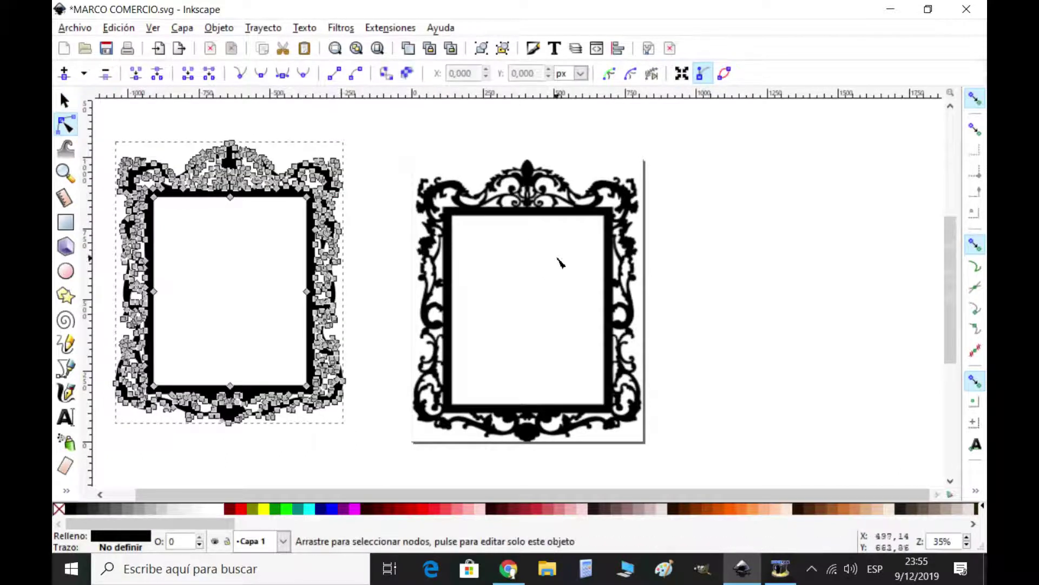
click(465, 209)
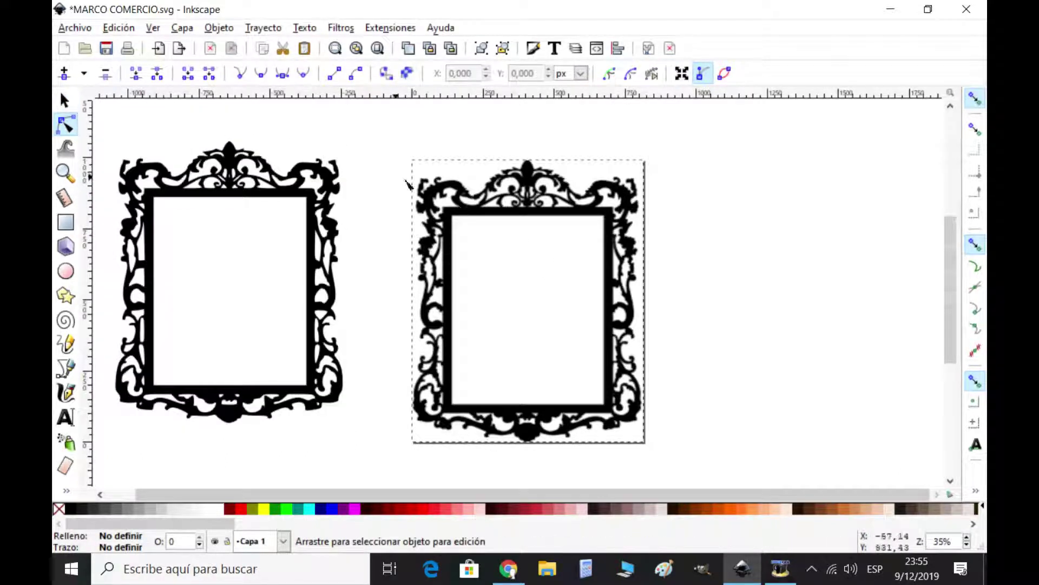
click(64, 100)
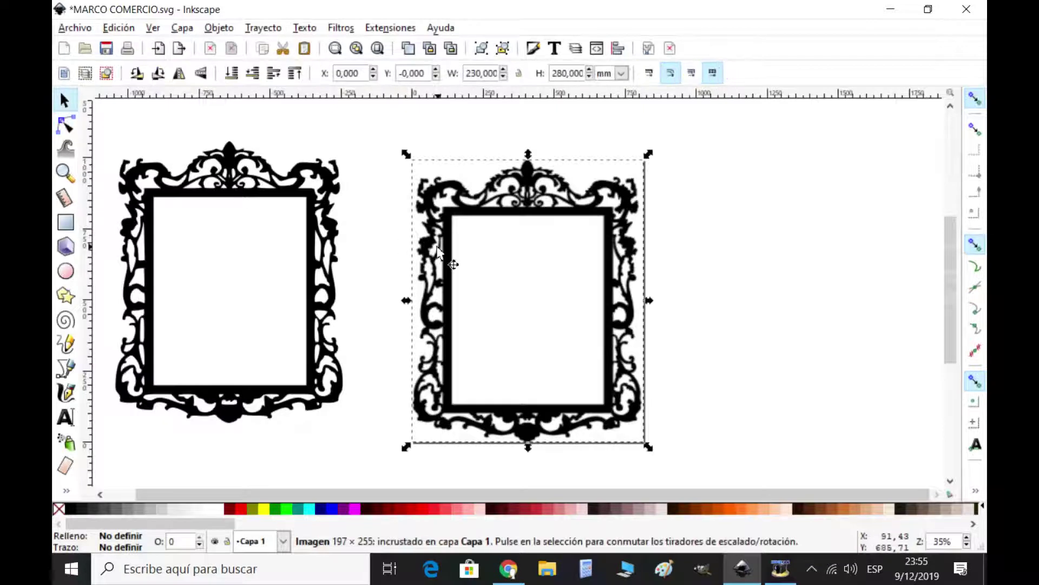
key(Delete)
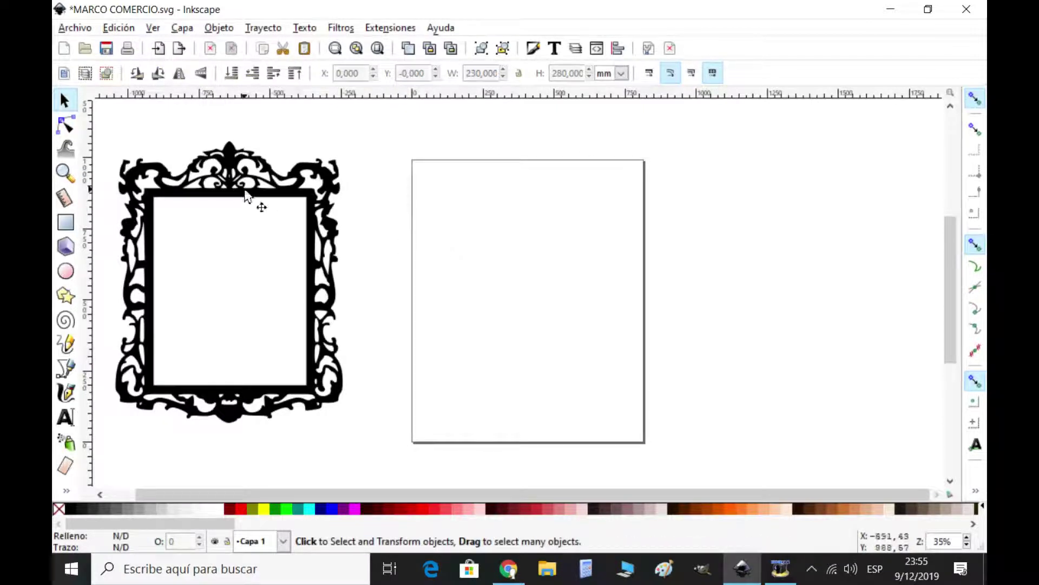
Step: Position the traced frame path at X 0 and Y 0 on the page
click(230, 174)
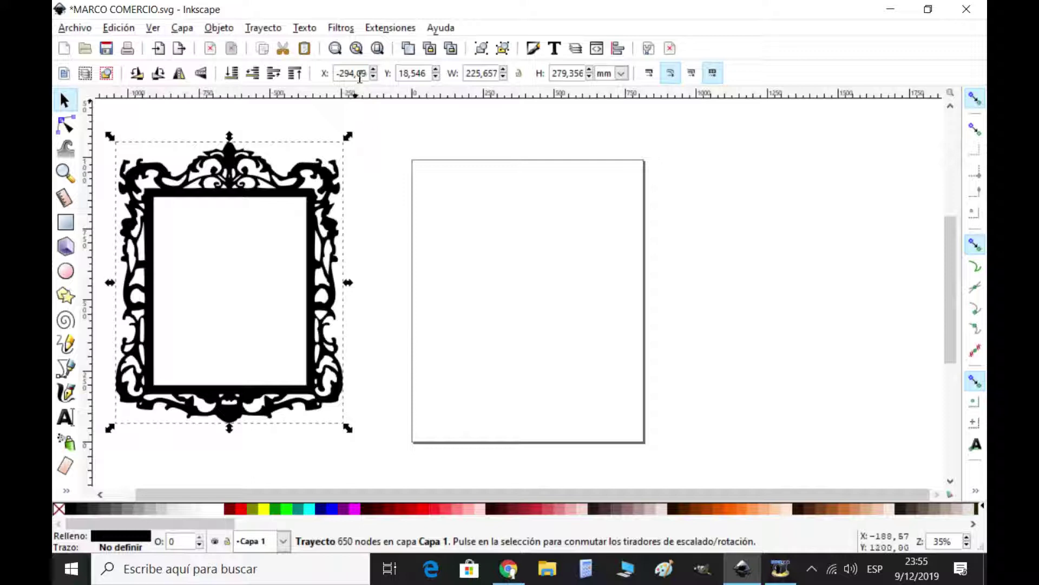
triple_click(352, 73)
text(0)
key(Tab)
text(0)
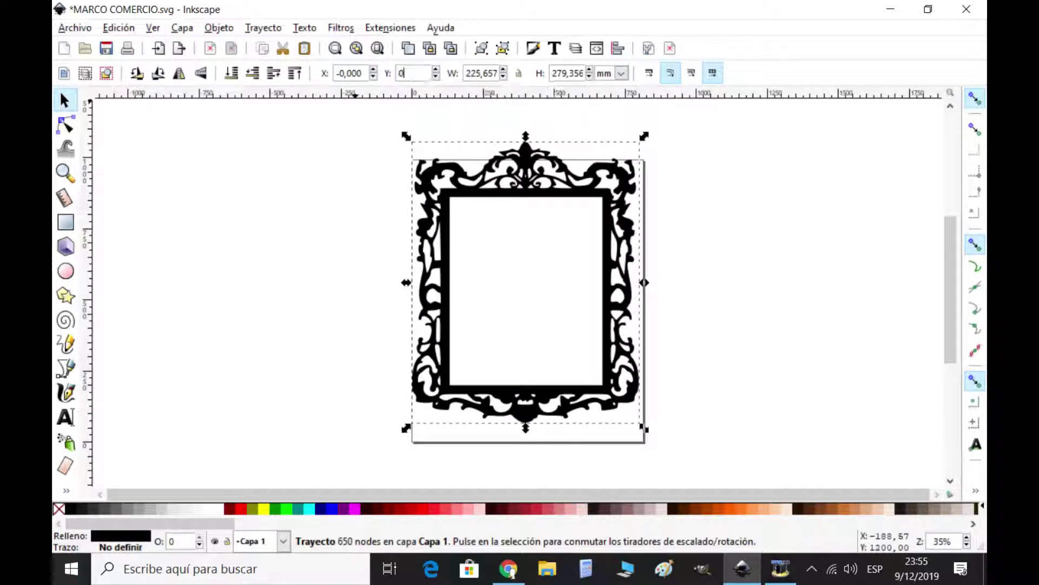
click(483, 108)
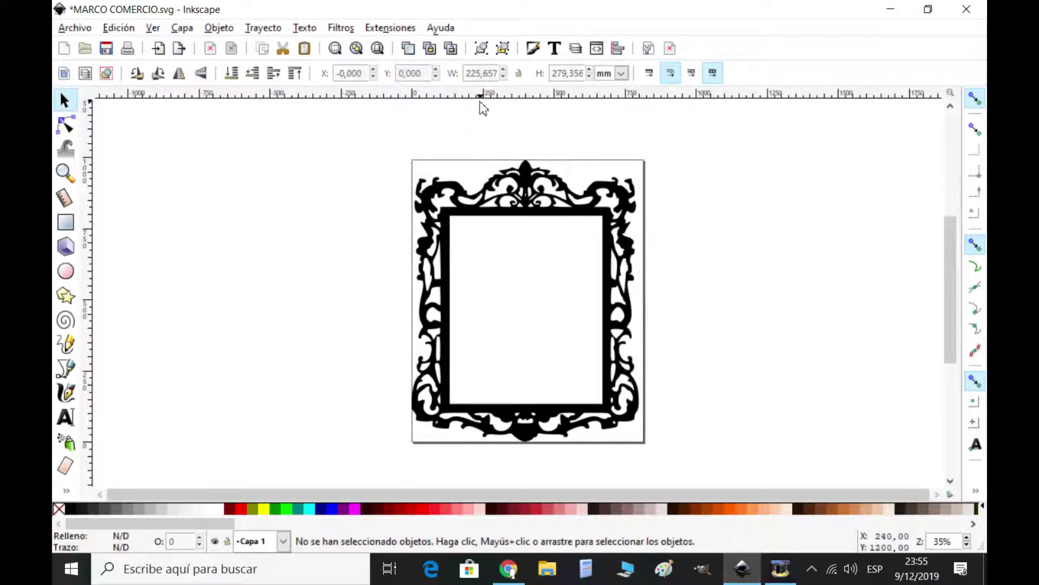
Step: Set the traced frame's X position to 2.5 mm
click(503, 214)
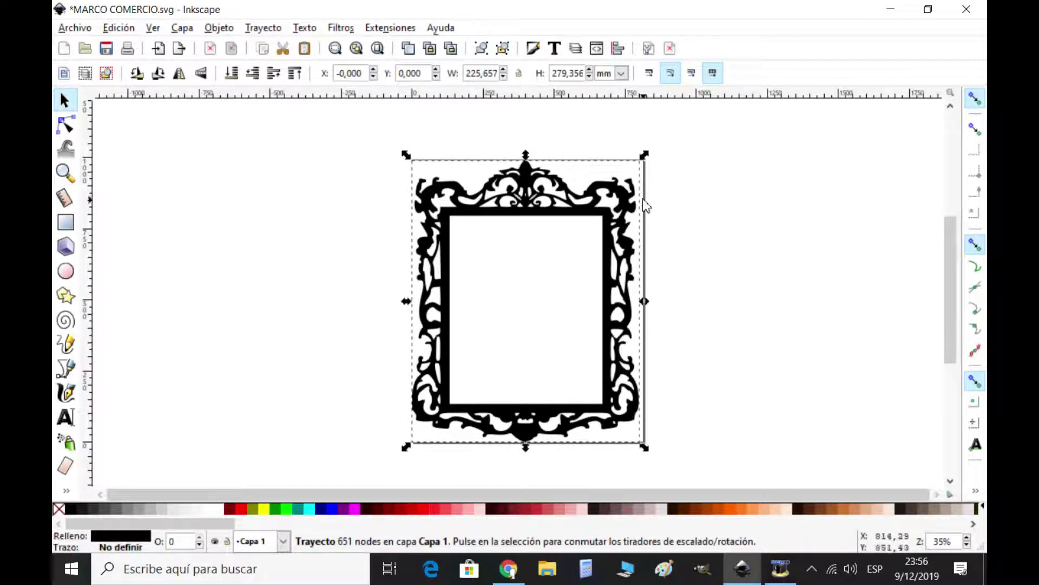
triple_click(362, 73)
text(2.5)
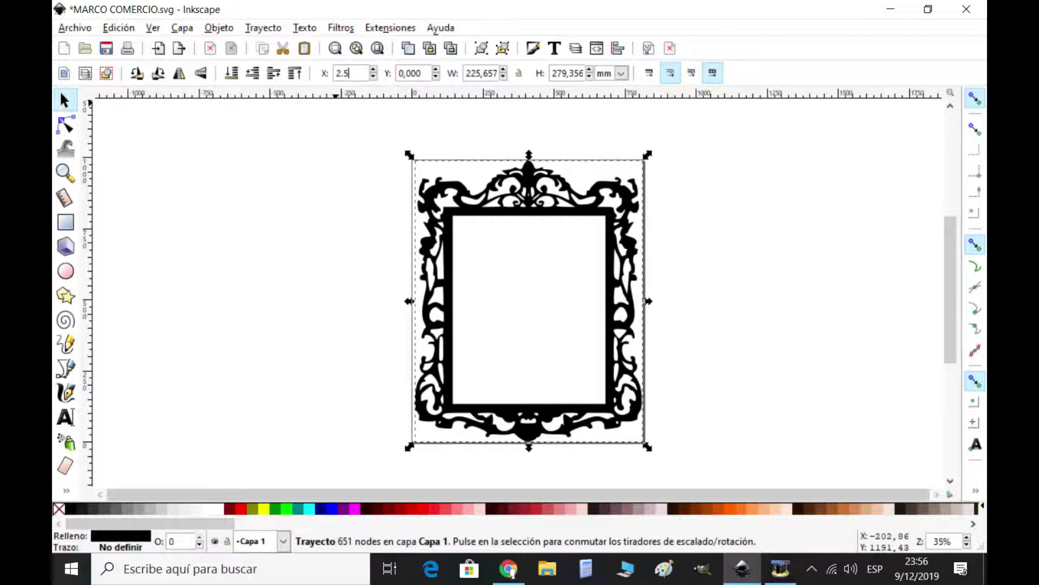
Step: Apply the 2.5 mm X position to the traced frame and deselect it
key(Return)
click(450, 144)
click(533, 172)
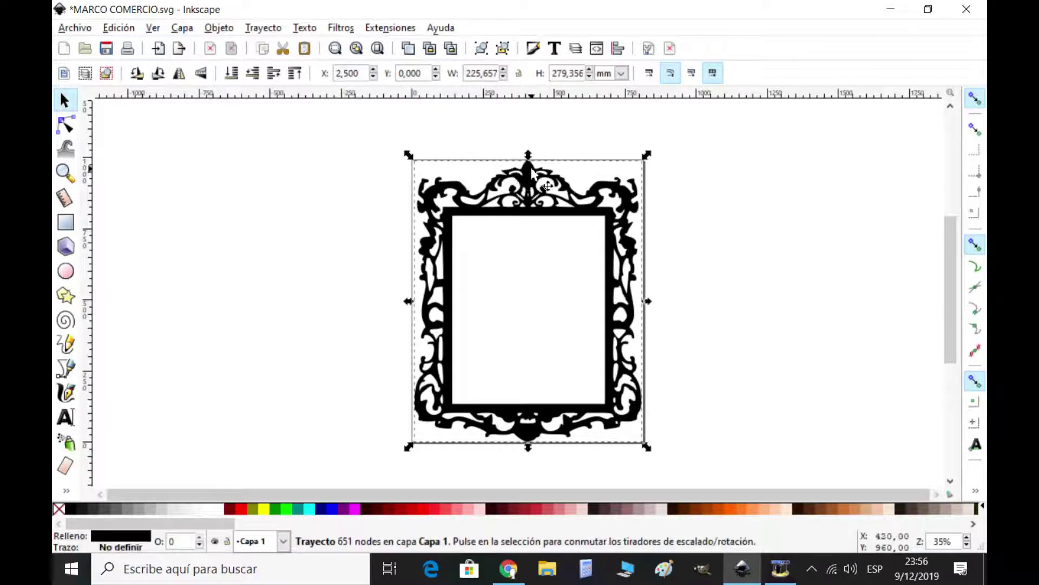
click(763, 261)
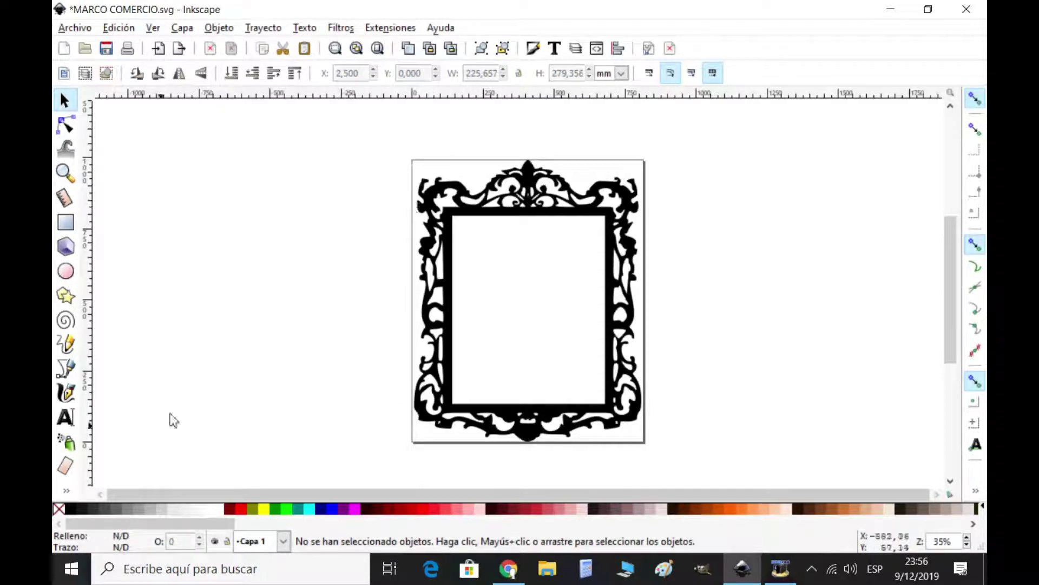
Step: Add the text COMERCIO 7 in 72-point Bernard MT Condensed italic on the empty canvas beside the page
click(65, 417)
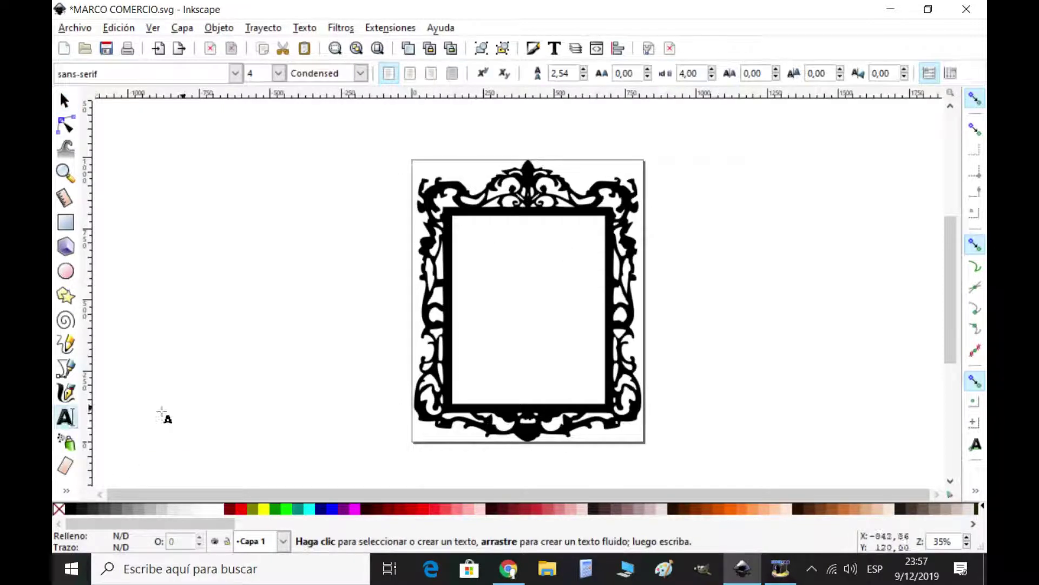
click(165, 215)
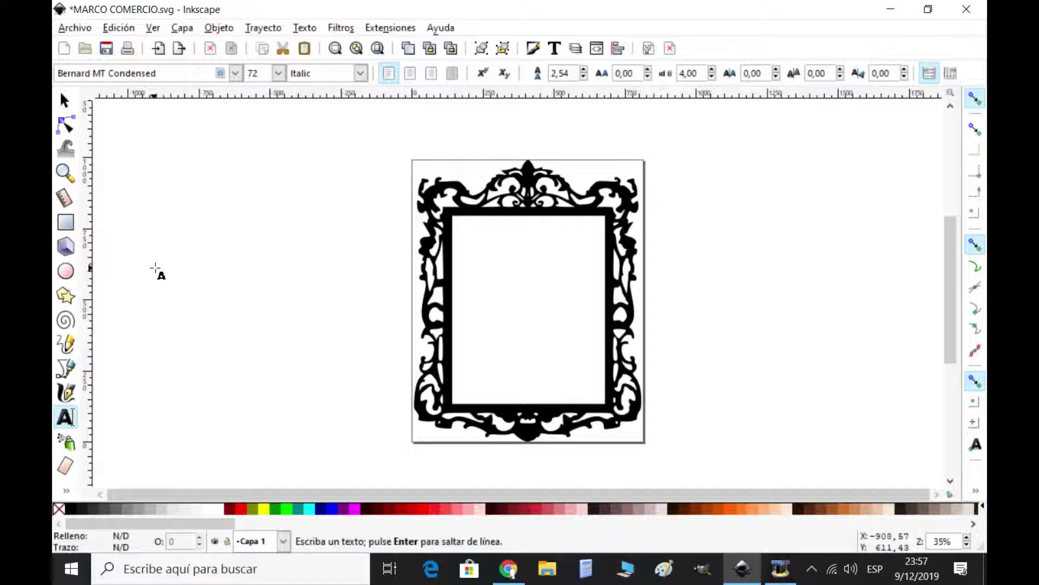
text(coMERCIO 7)
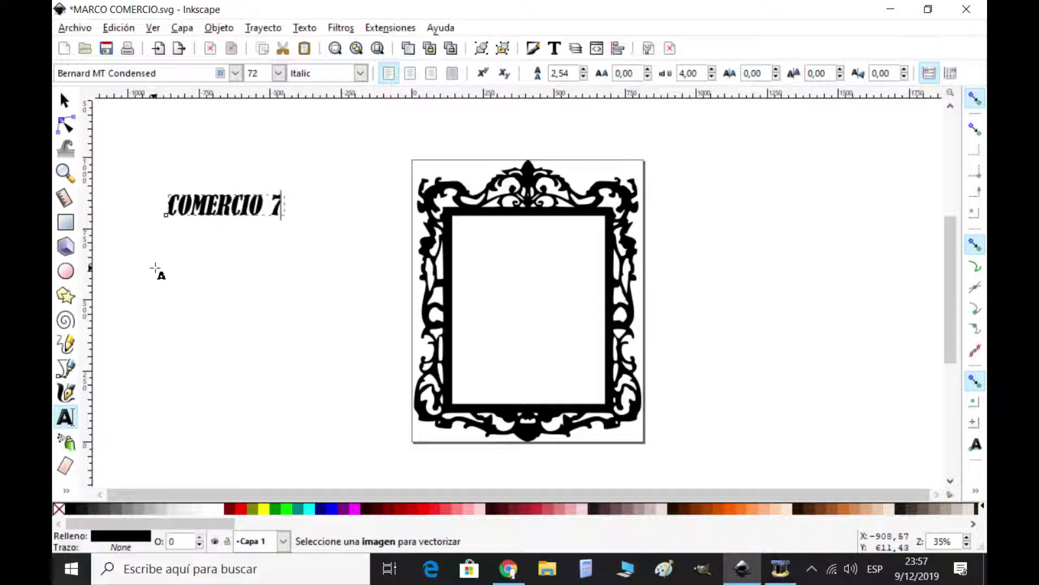
click(173, 298)
click(189, 206)
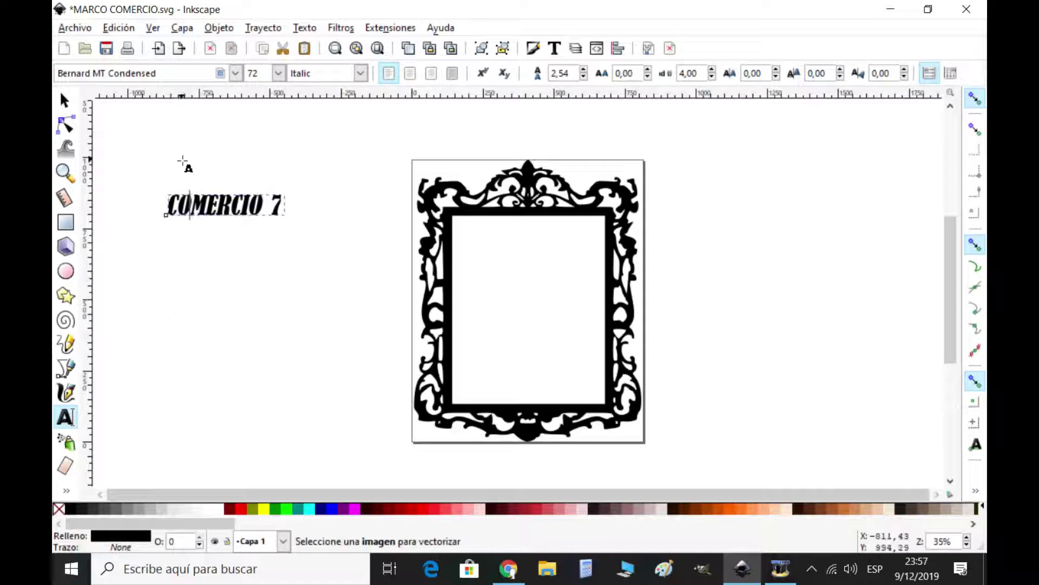
key(Escape)
Step: Move the COMERCIO 7 text into the upper part of the frame and enlarge it to about 130 x 33 mm
click(64, 100)
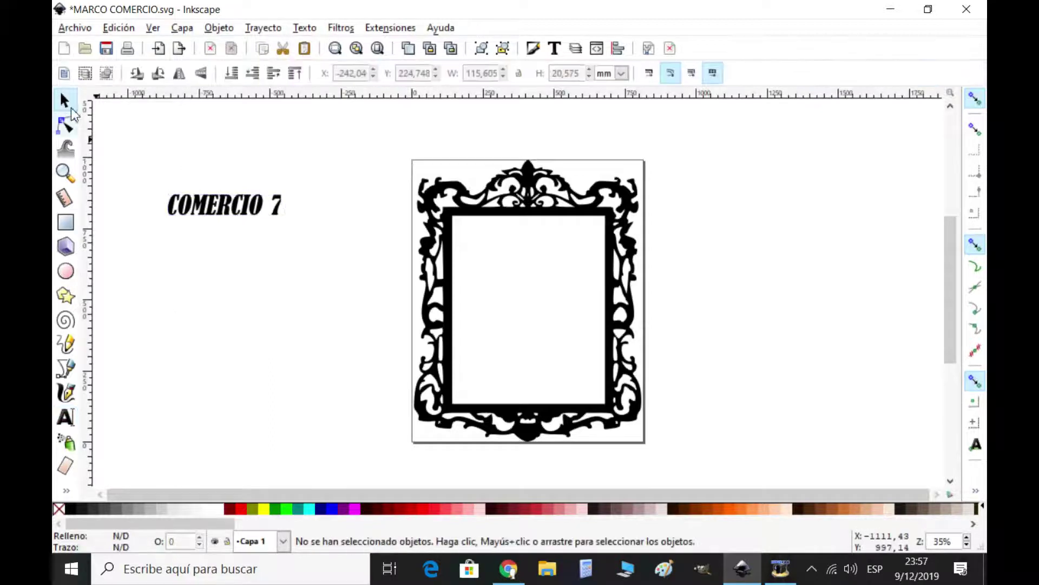
click(221, 227)
drag(221, 226, 514, 257)
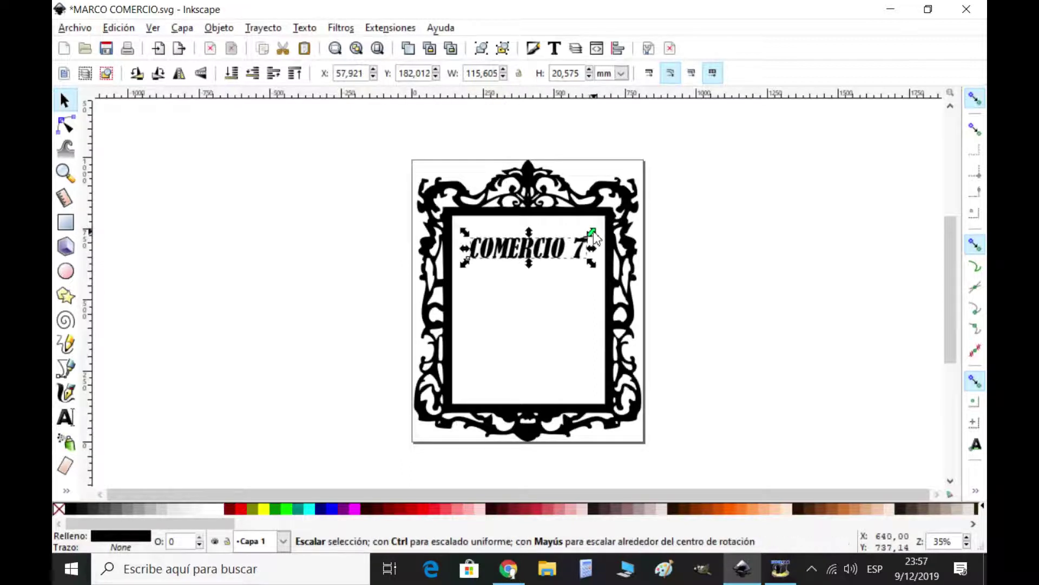
drag(594, 233, 600, 228)
drag(465, 224, 502, 248)
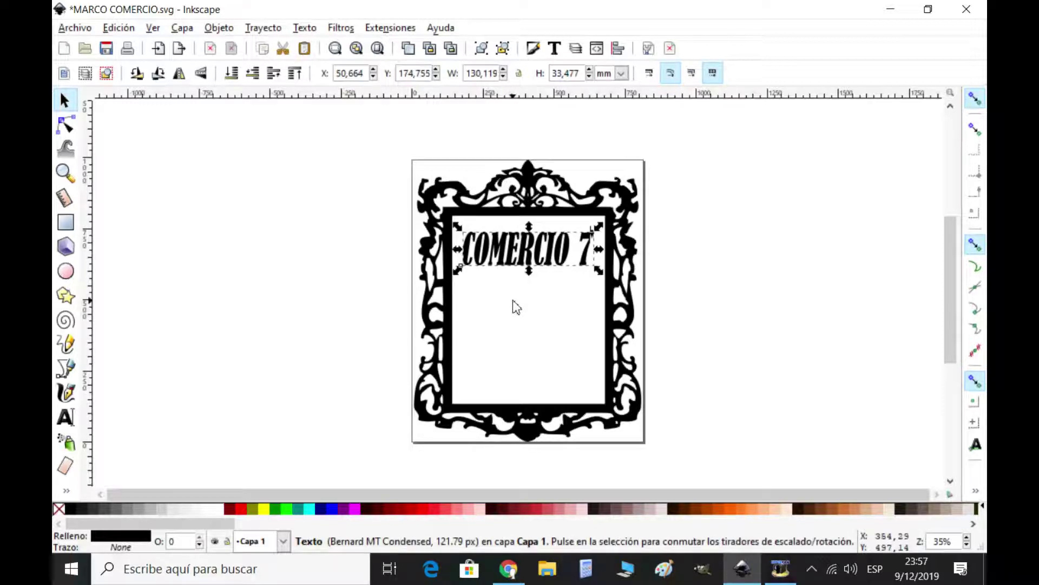
Step: Nudge the COMERCIO 7 text slightly upward to about X 50, Y 178 mm and deselect it
click(516, 306)
click(529, 261)
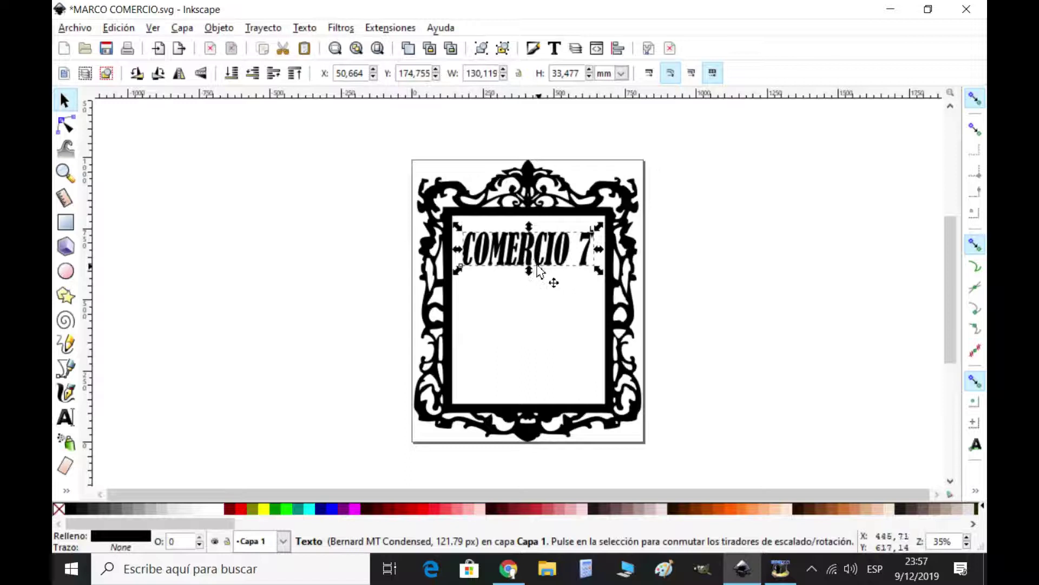
drag(529, 255, 527, 252)
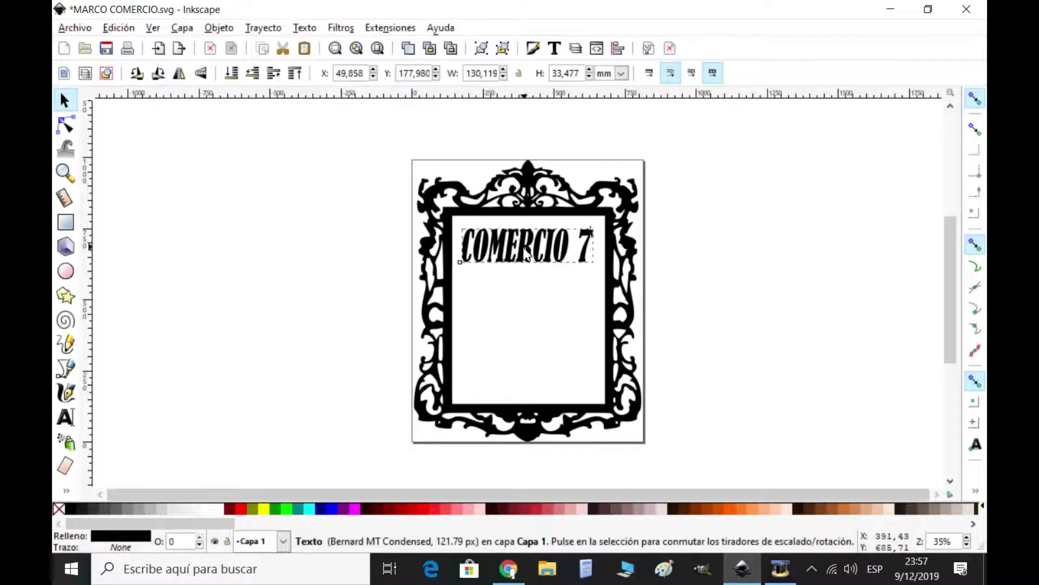
click(526, 251)
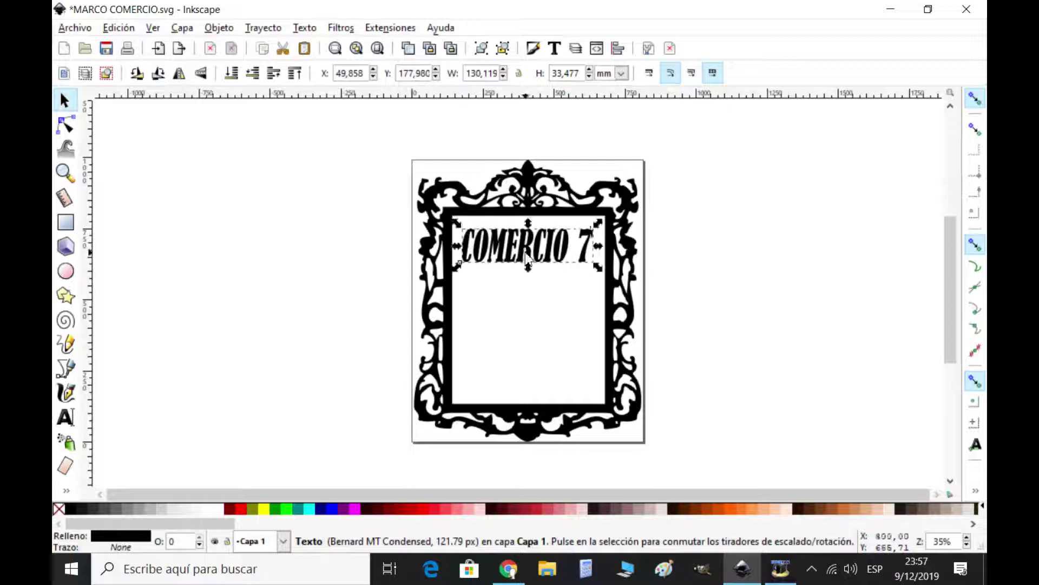
click(534, 295)
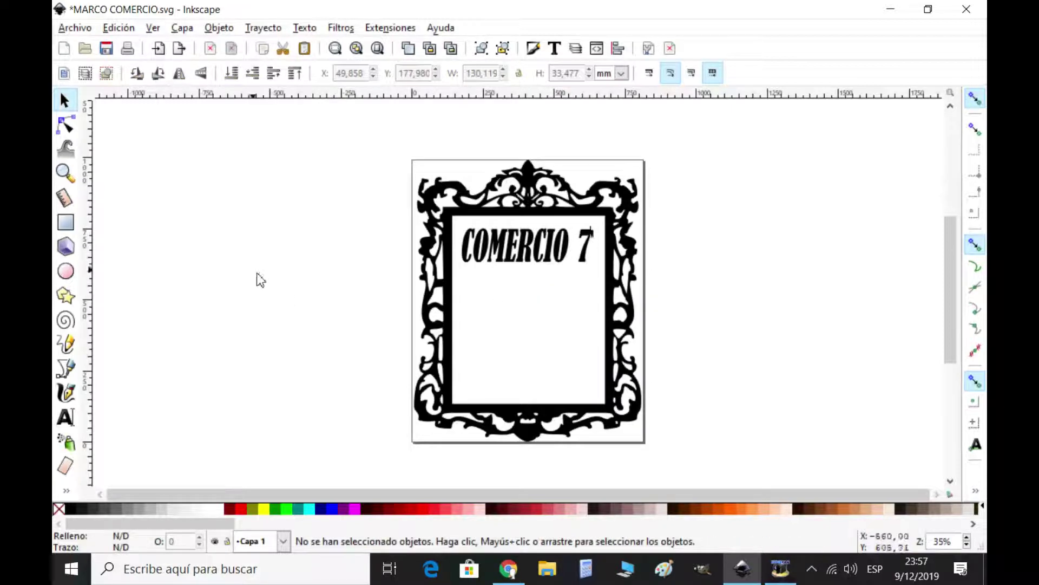
Step: Add the text SANTO PIPO and place it inside the frame below COMERCIO 7, at about X 57, Y 102 mm
click(65, 417)
click(242, 341)
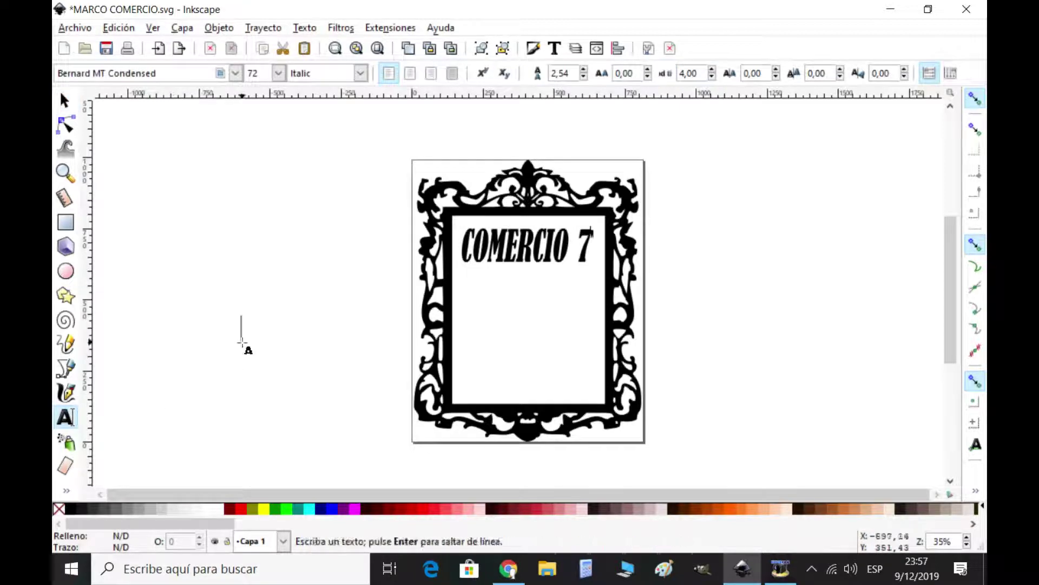
text(SAN)
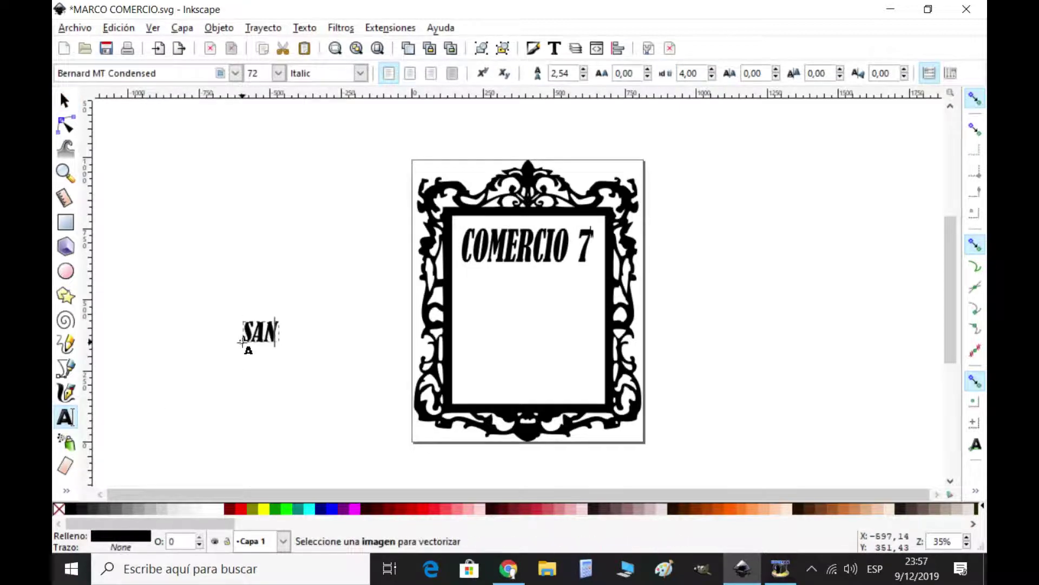
text(TO PIPO)
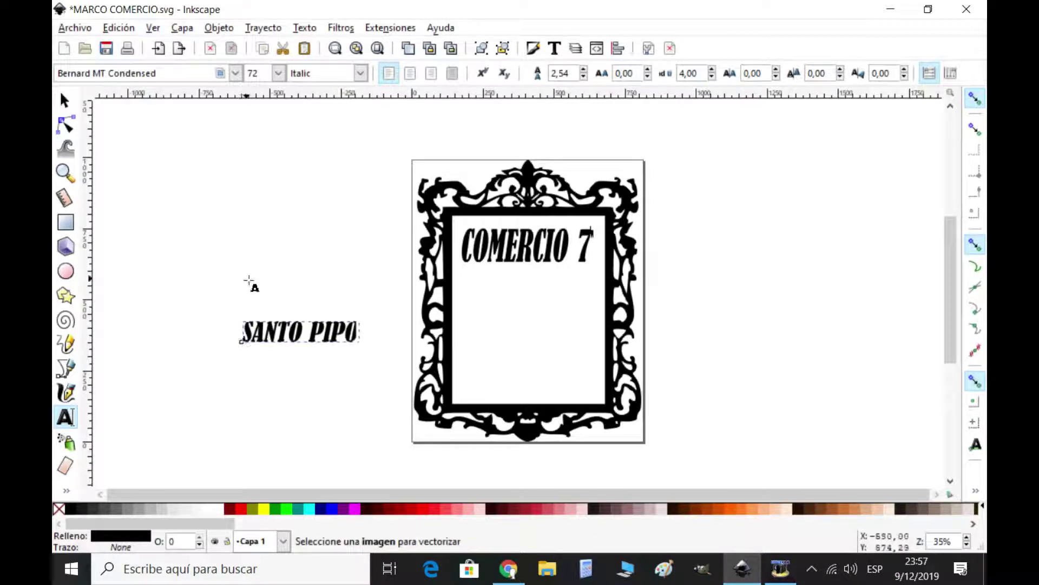
click(66, 100)
drag(272, 338, 502, 334)
click(521, 362)
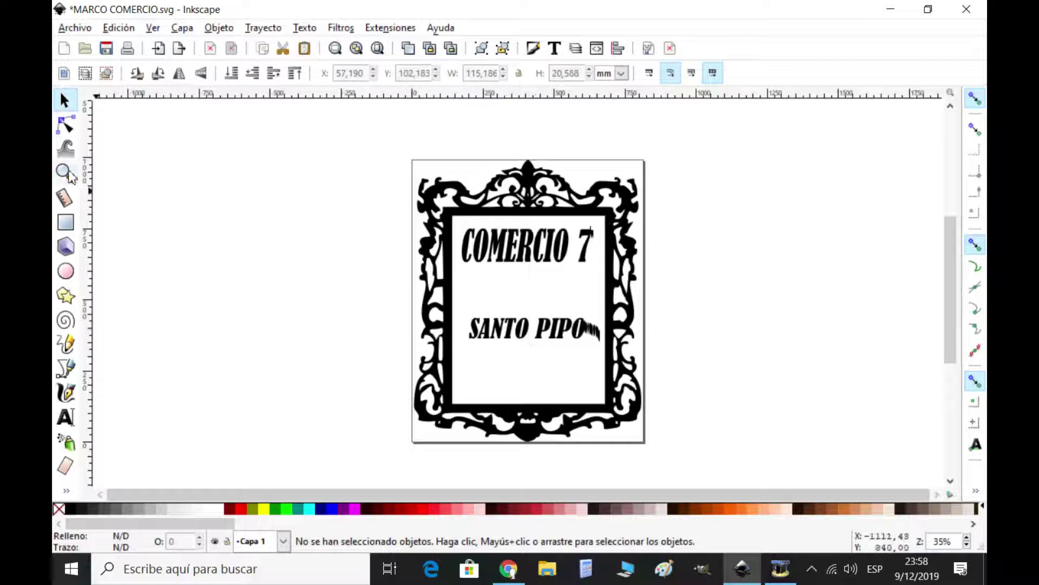
Step: Add the text MISIONES in 72-point Bernard MT Condensed italic on the empty canvas beside the page
click(65, 417)
click(238, 375)
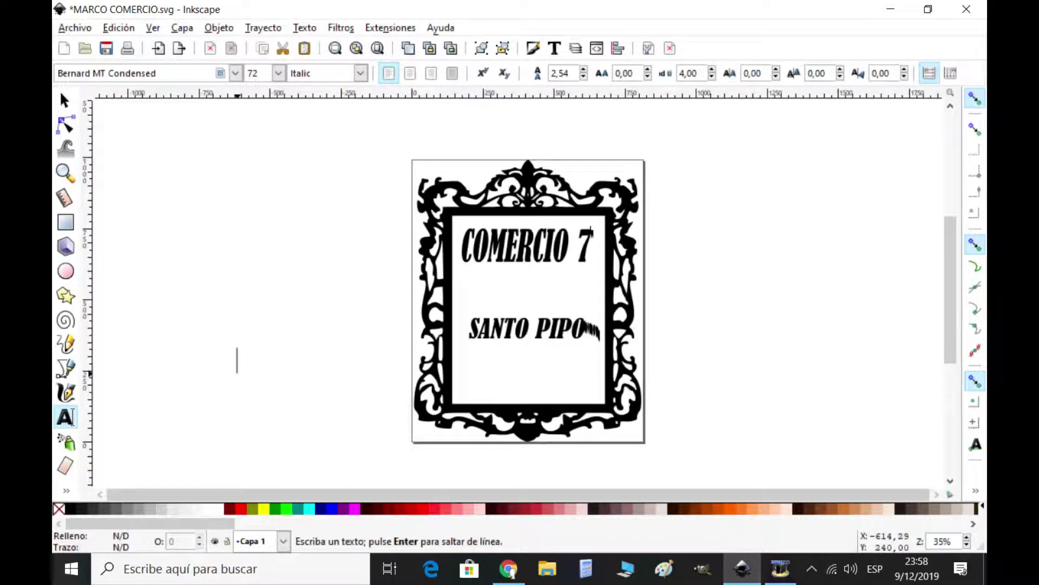
text(MISION)
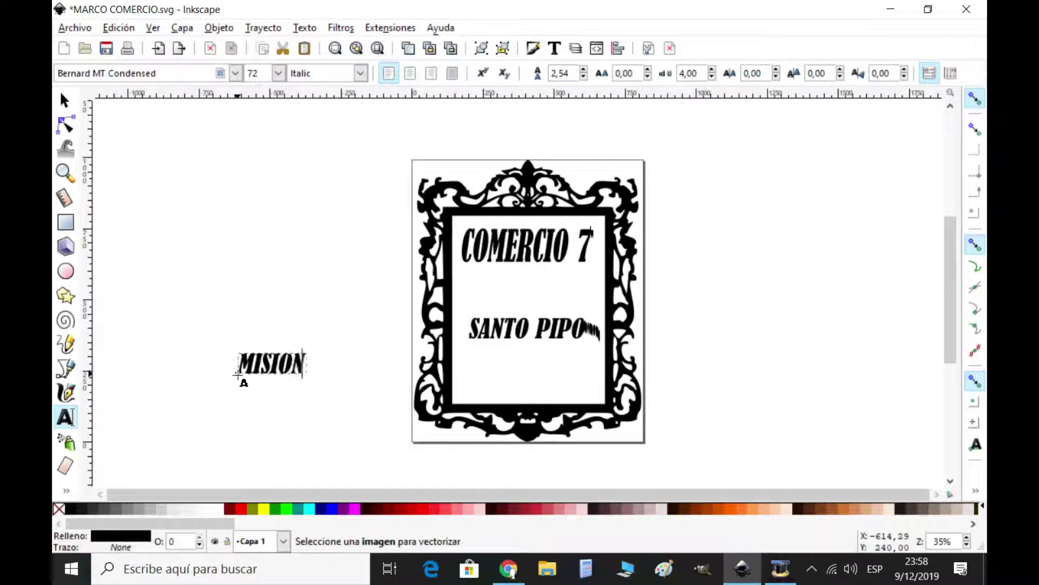
text(ES)
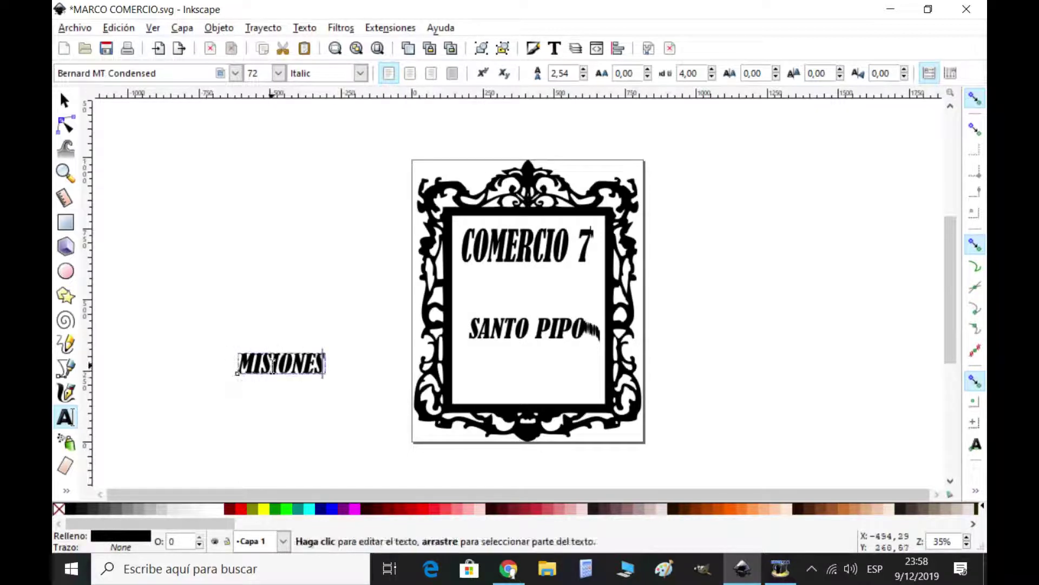
click(256, 310)
click(258, 364)
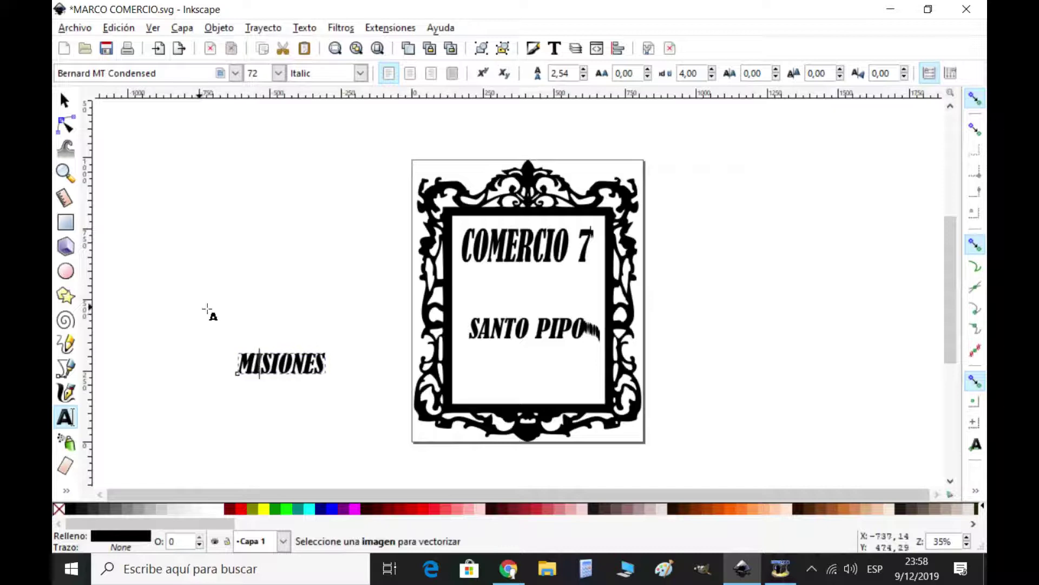
Step: Move the MISIONES text inside the frame below SANTO PIPO, at about X 75, Y 52 mm, and save the document
click(64, 100)
drag(273, 374, 522, 385)
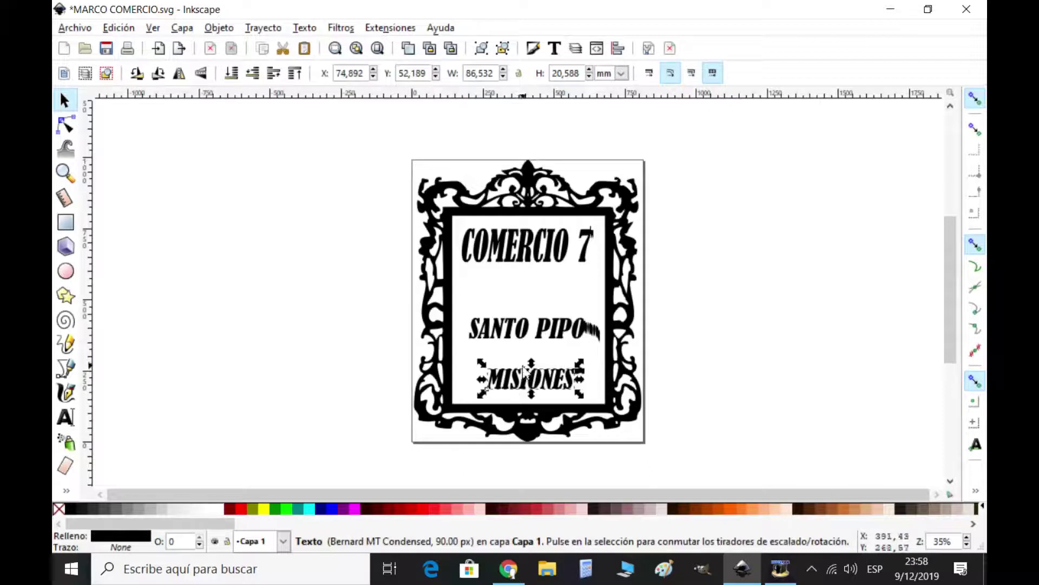
click(467, 276)
key(ctrl+s)
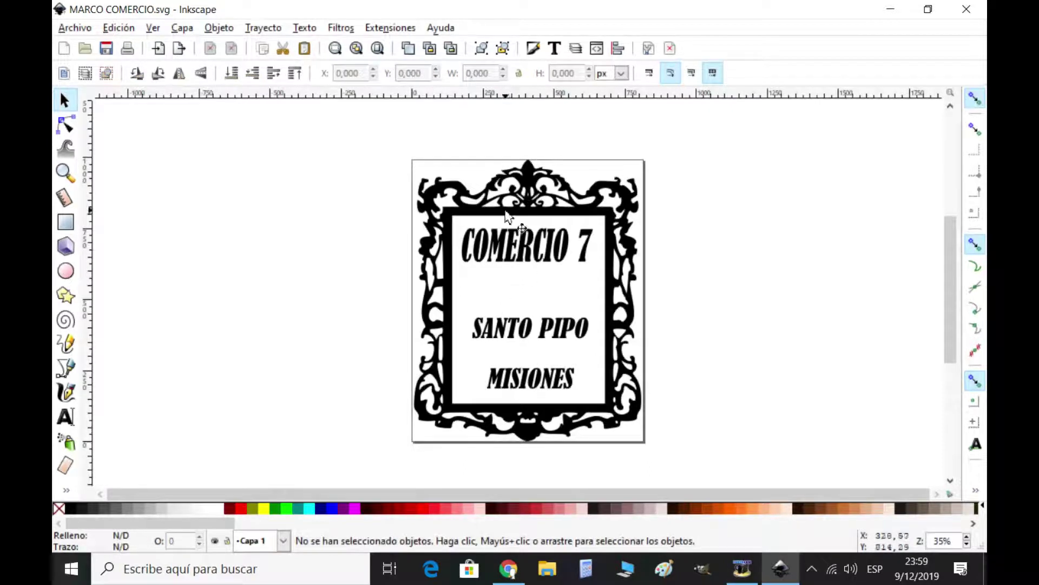
Step: Select the frame and all three texts and convert them from objects to paths
click(496, 180)
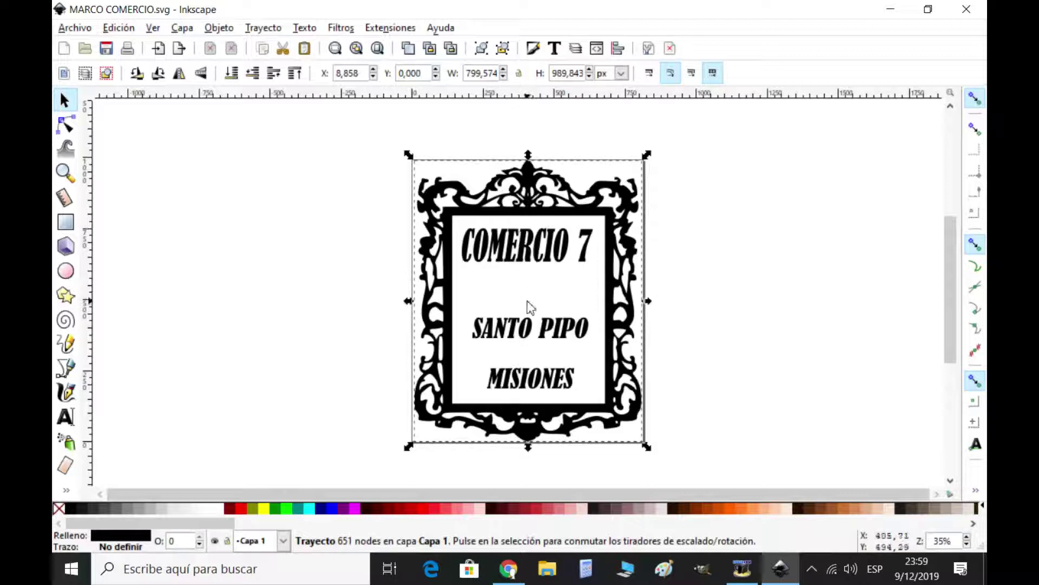
shift+click(537, 251)
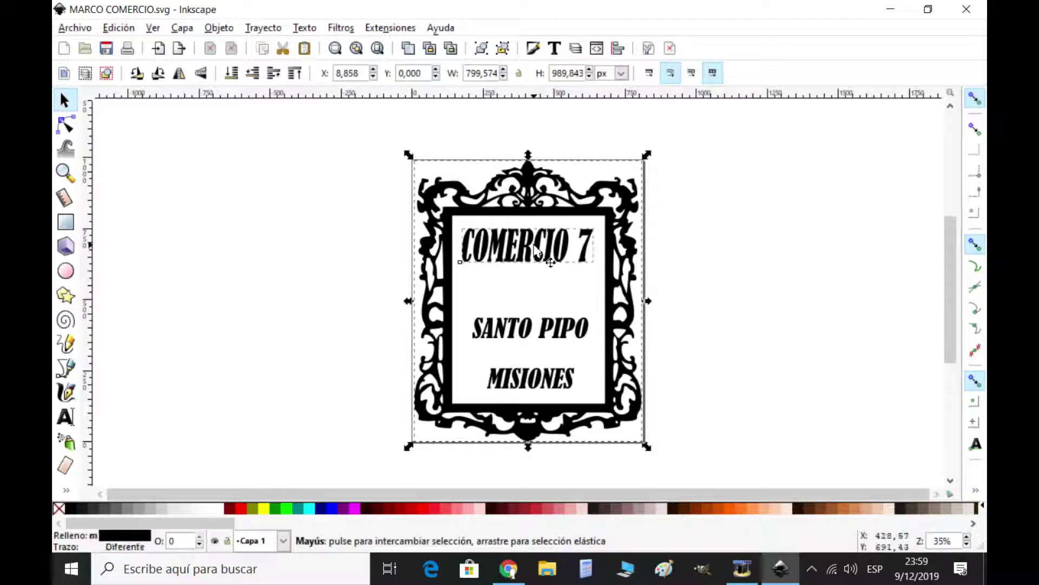
shift+click(541, 381)
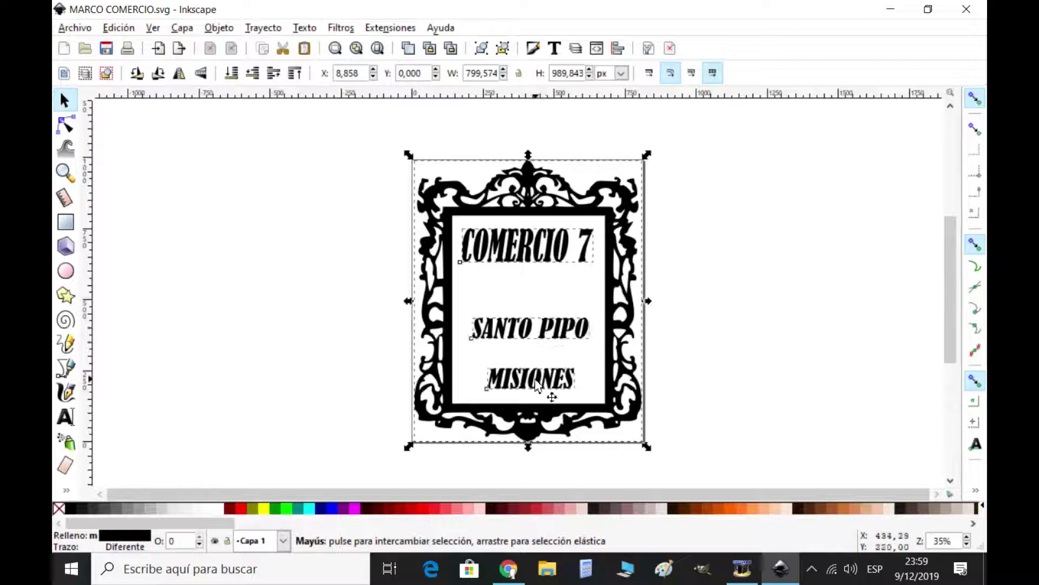
click(264, 30)
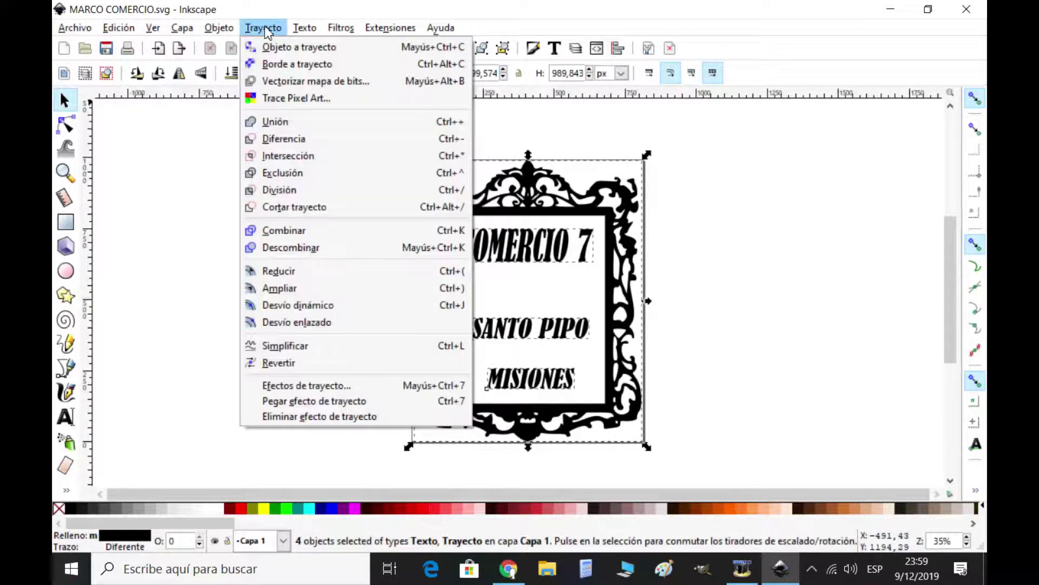
click(284, 48)
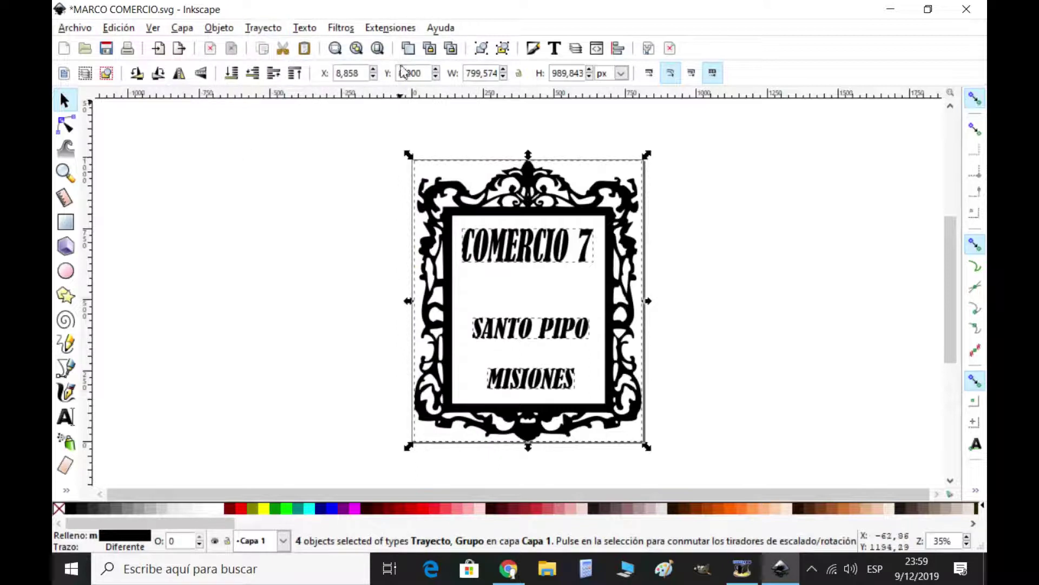
Step: Open the J Tech Photonics Laser Tool for the selected paths and set the laser power to 700
click(389, 30)
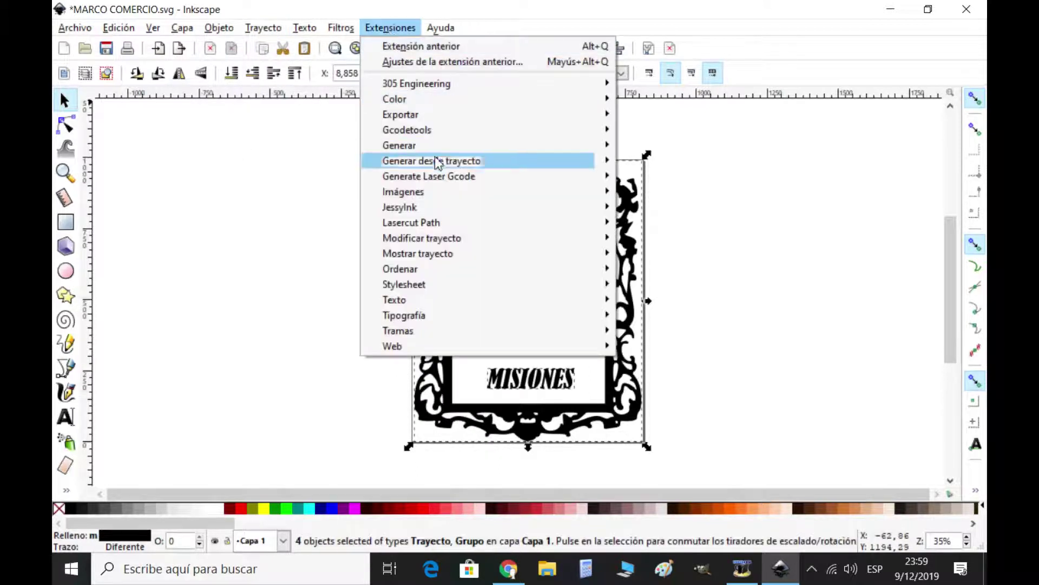
mouse_move(458, 184)
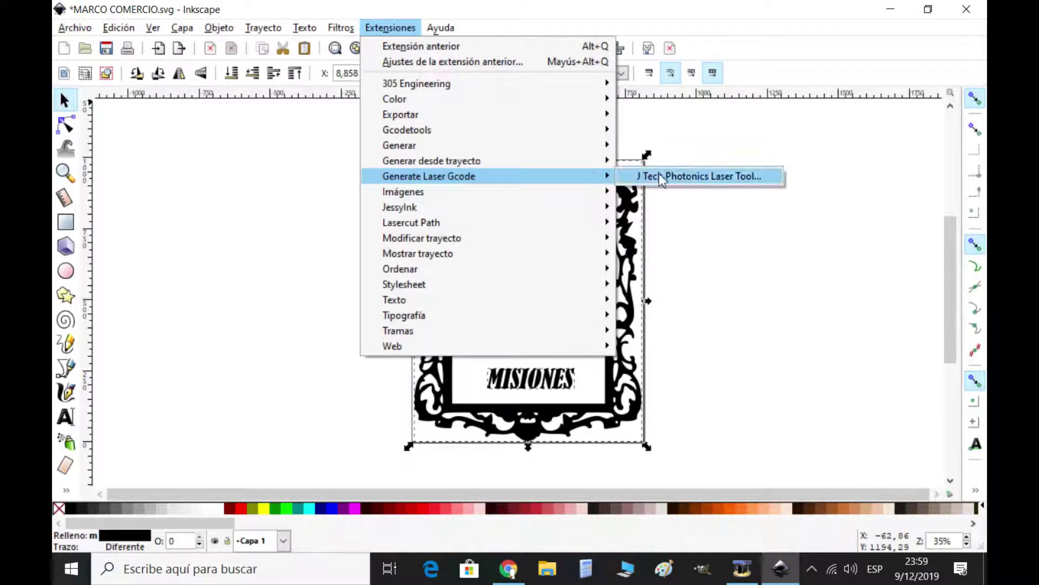
click(699, 176)
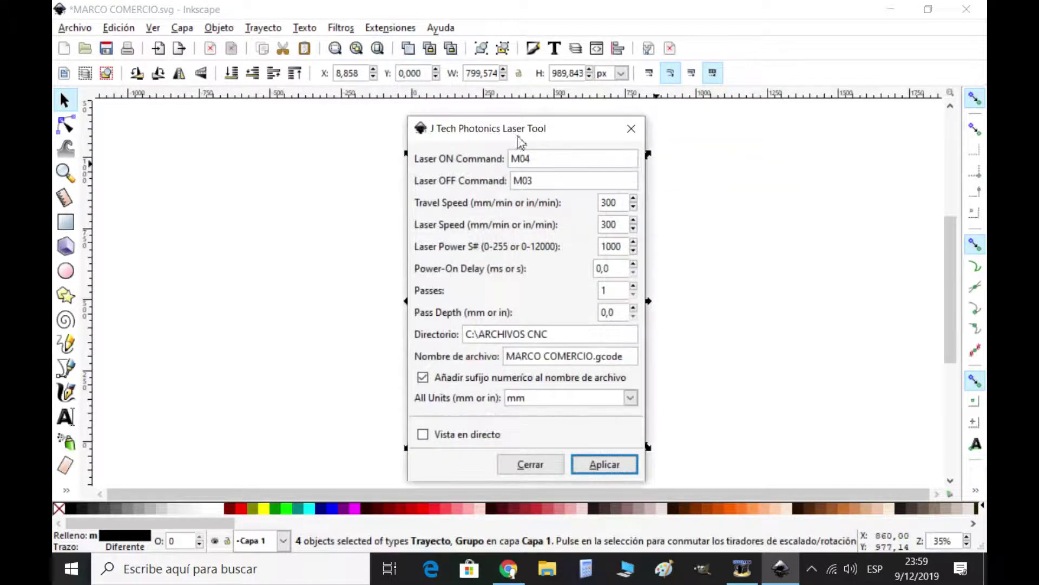
drag(460, 130, 708, 122)
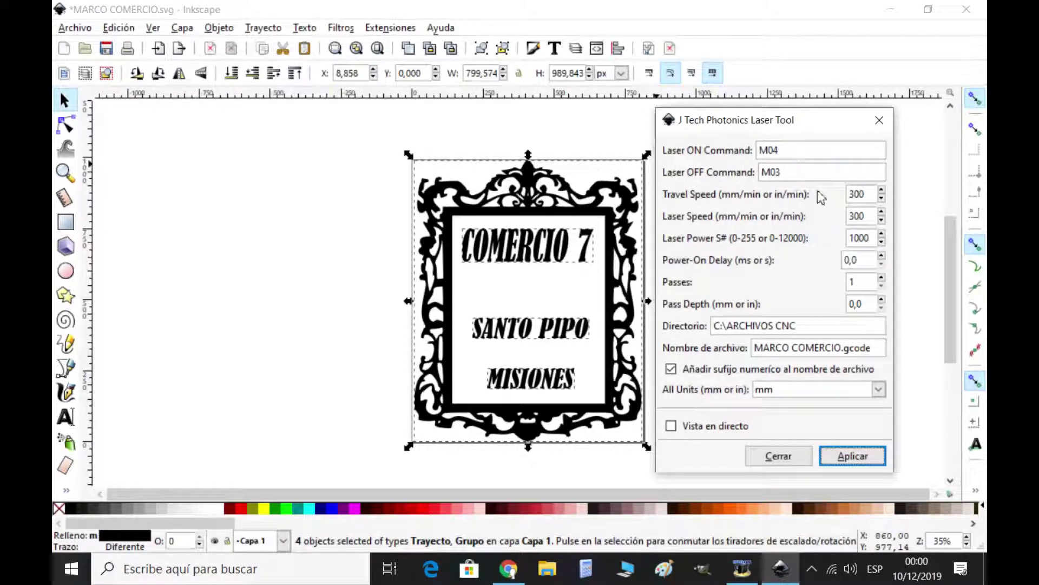
drag(875, 239, 824, 236)
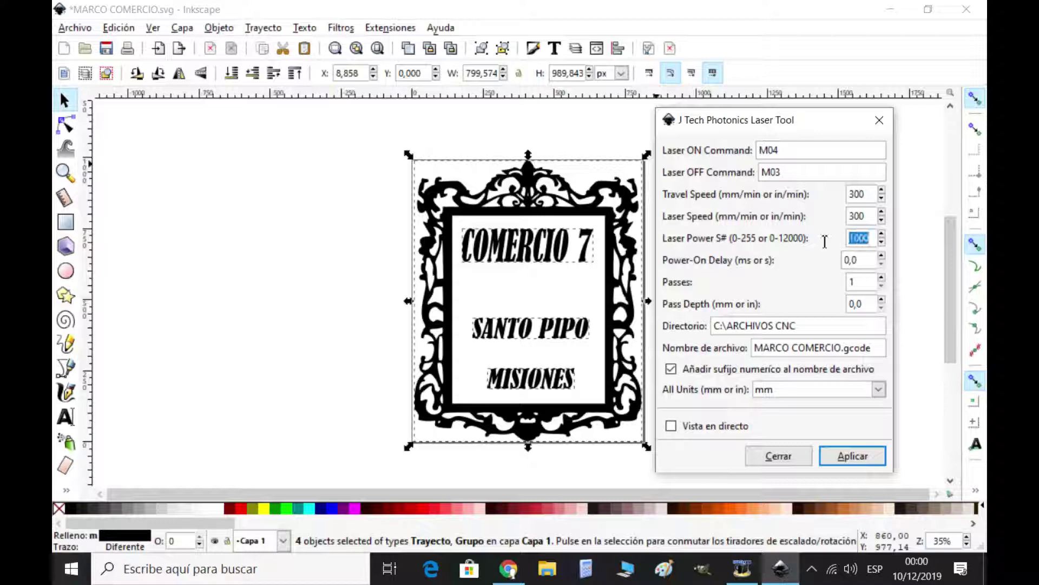
text(70)
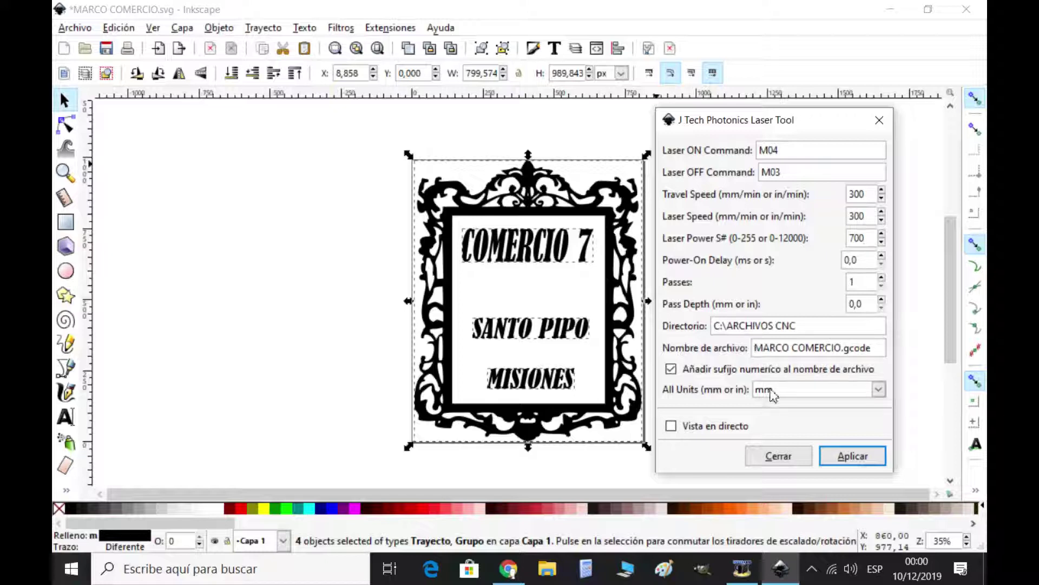
Step: Generate the laser G-code with the file name NUEVO MARCO COMERCIO.gcode and save the document
text(NUE)
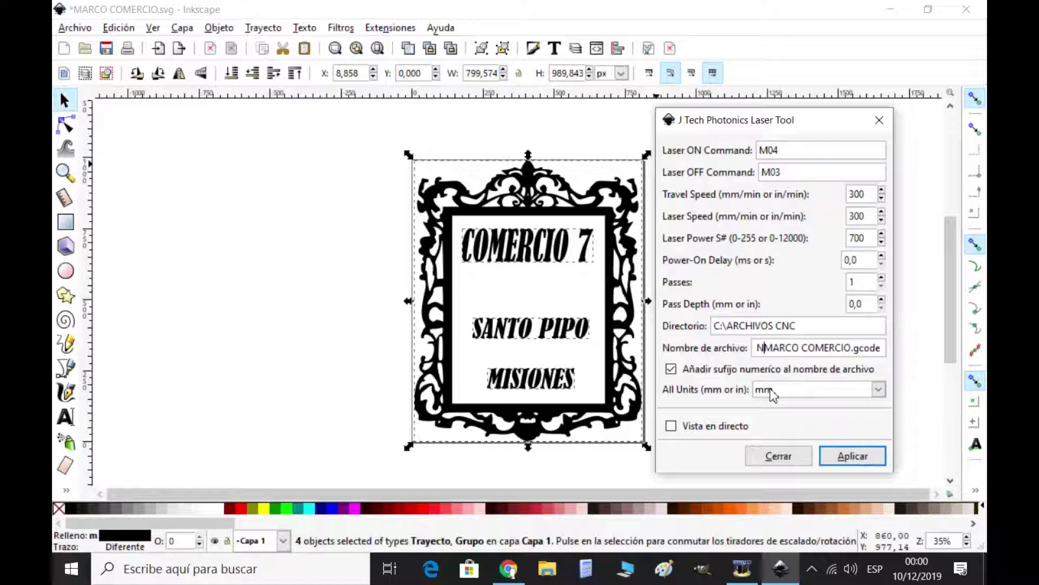
text(VO)
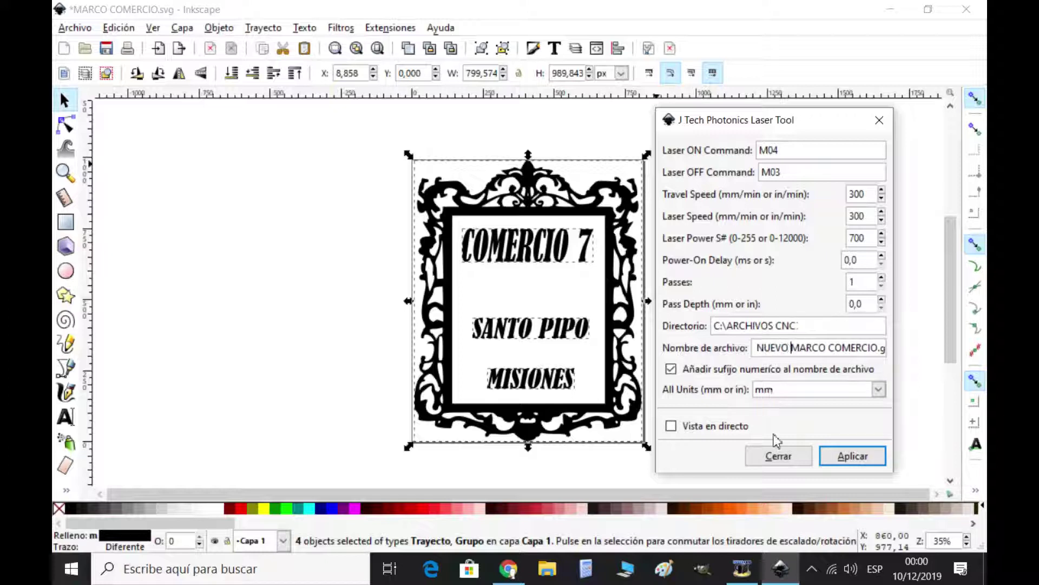
click(863, 458)
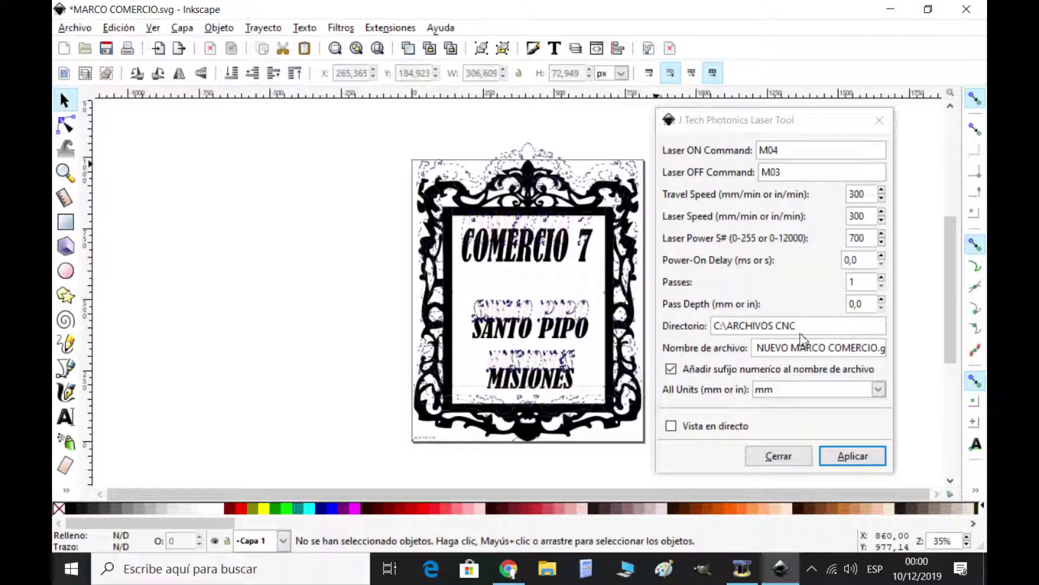
click(768, 457)
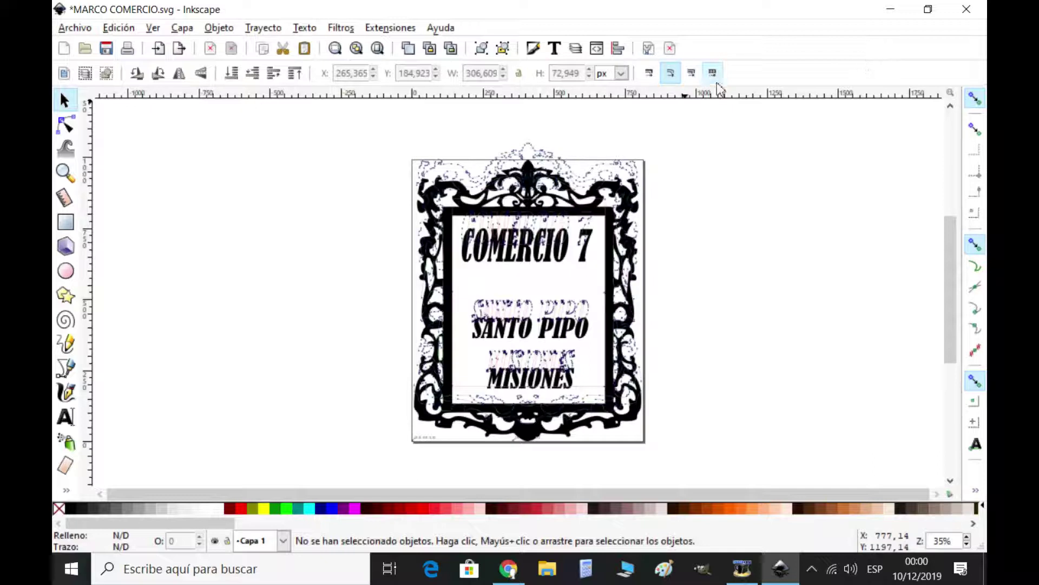
click(106, 49)
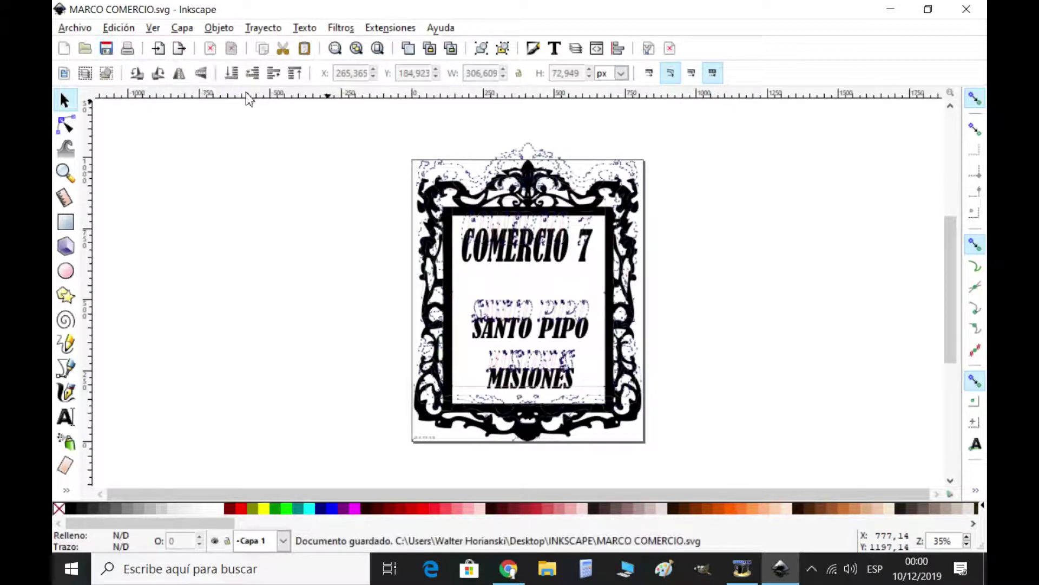
Step: Switch to Universal Gcode Sender and open the connection to the GRBL machine on COM4 at 115200 baud
click(891, 11)
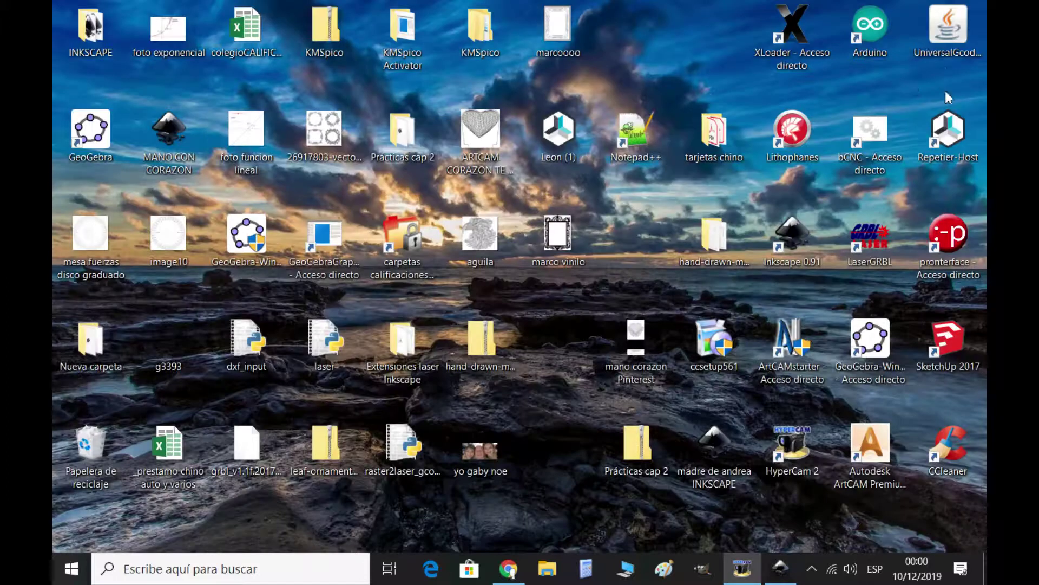
click(948, 52)
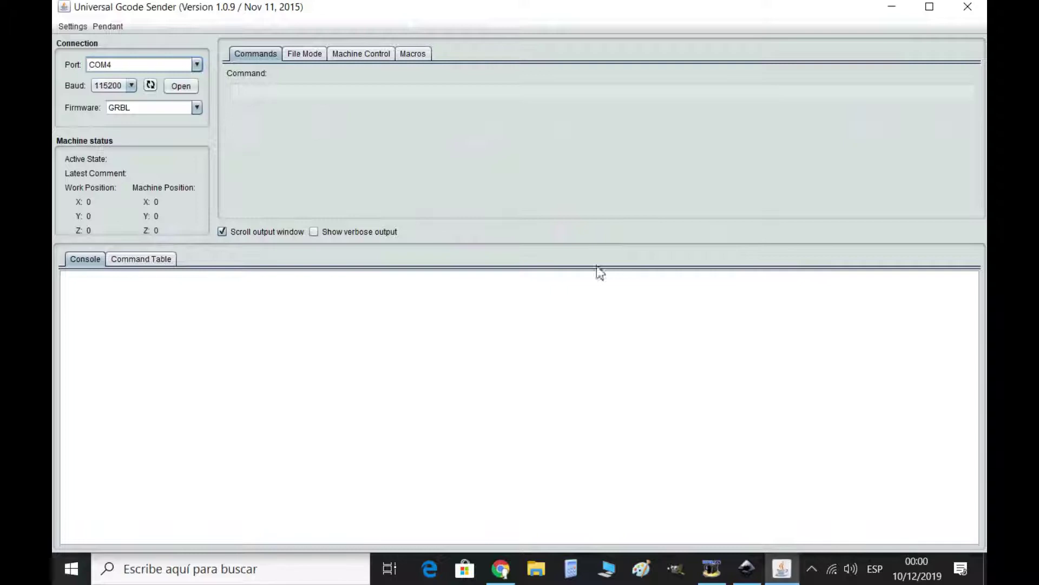
click(181, 86)
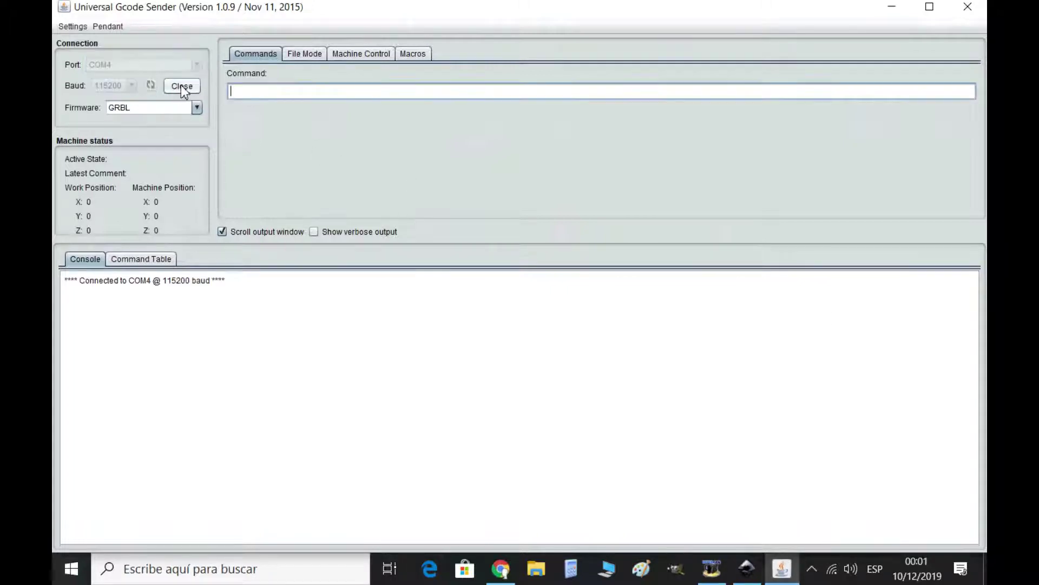
Step: Load NUEVO MARCO COMERCIO_0001.gcode from the ARCHIVOS CNC folder and visualize its toolpath
click(305, 54)
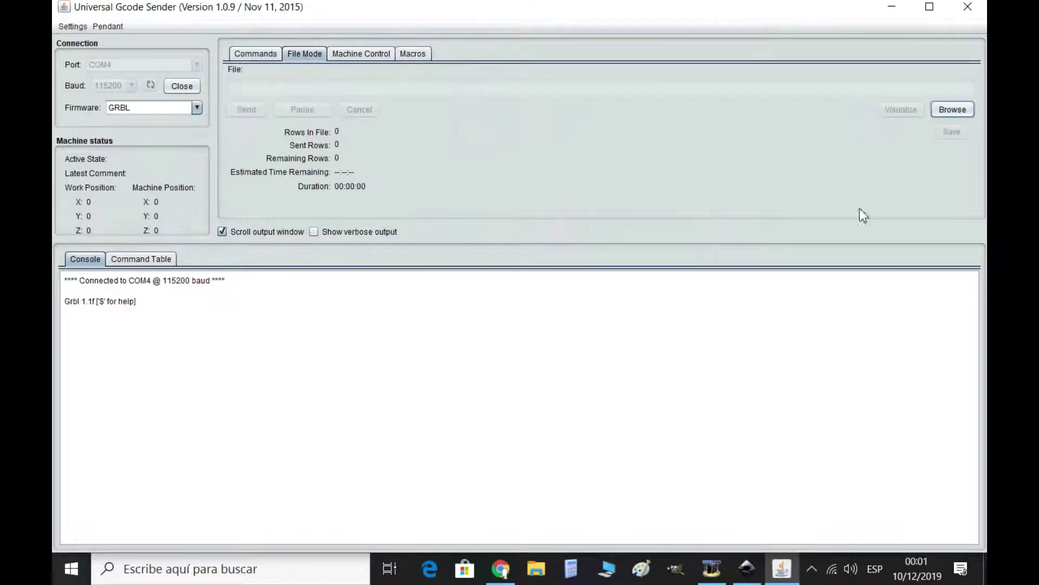
click(957, 111)
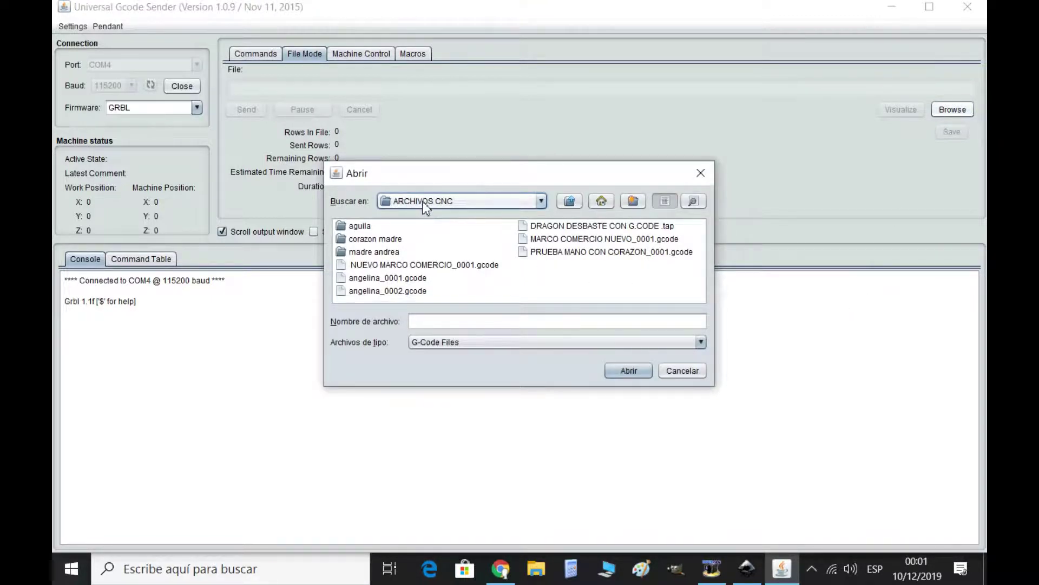
click(405, 264)
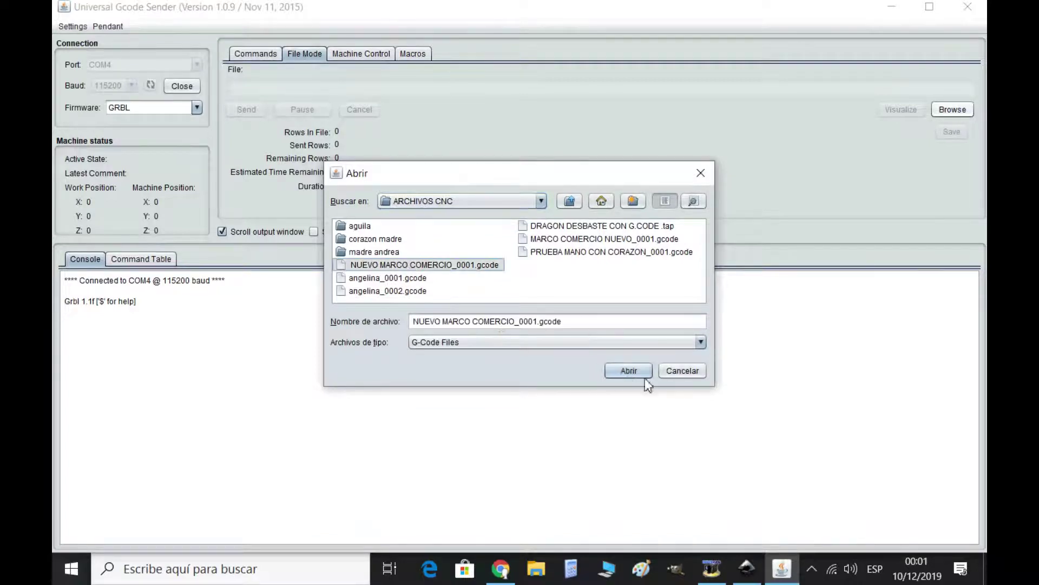
click(620, 372)
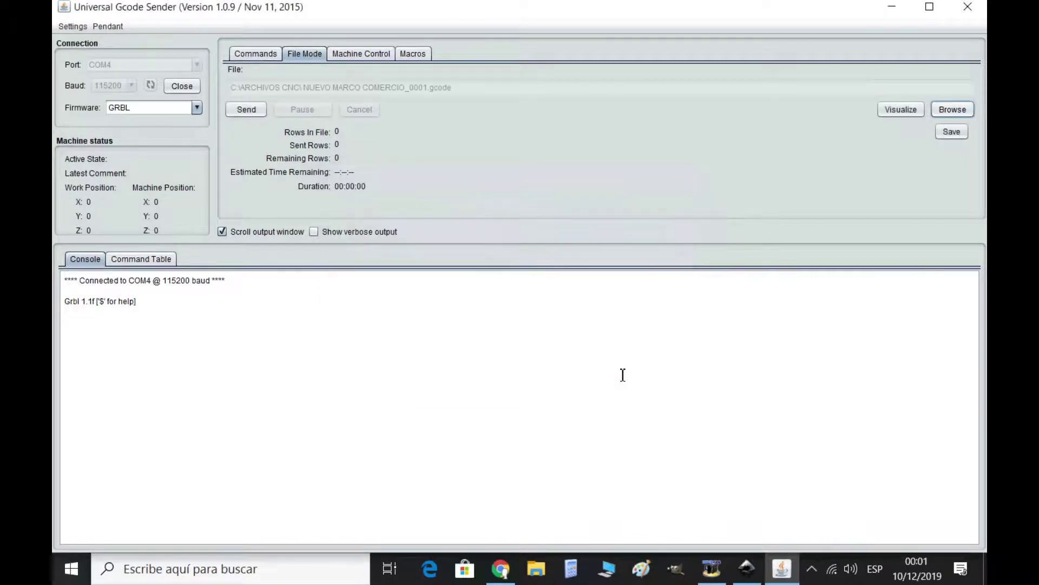
click(898, 112)
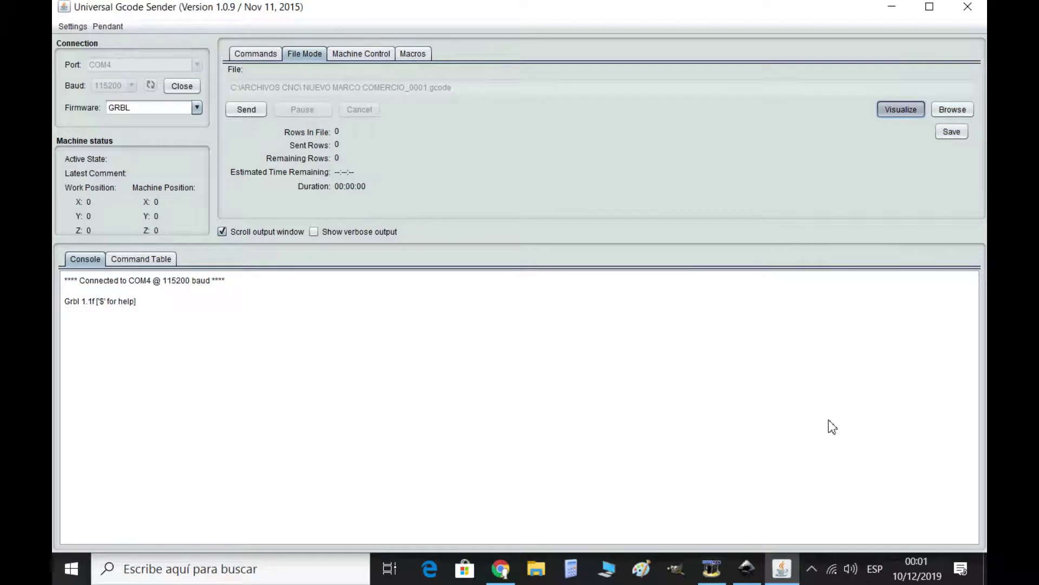